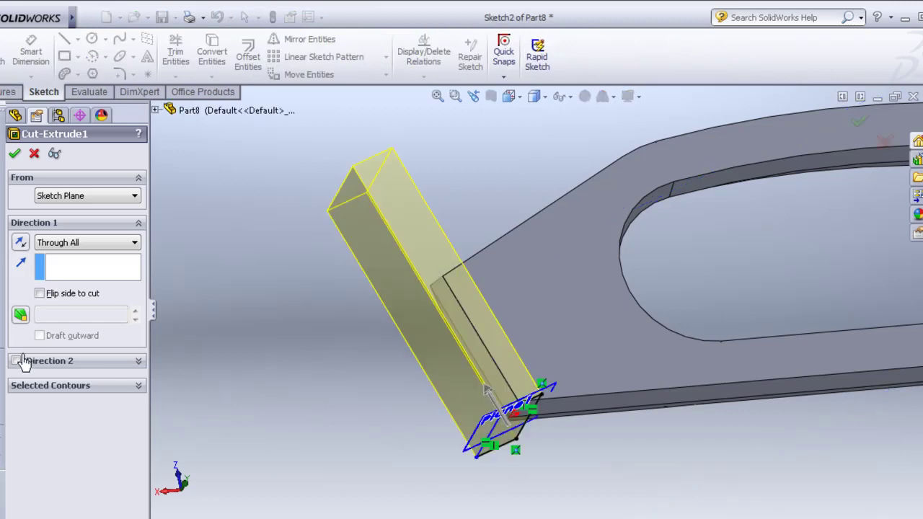
Add a 3 mm Blind second direction to the cut and accept Cut-Extrude1
left_click(17, 362)
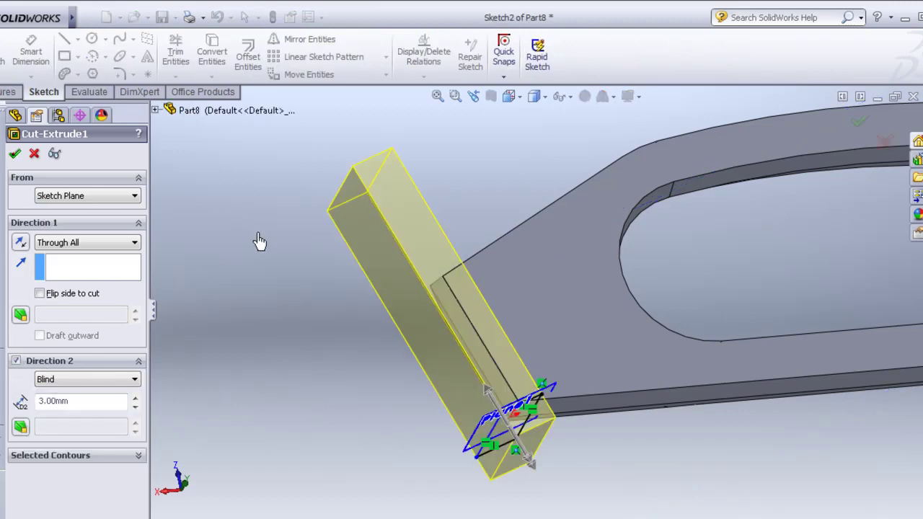
key("Return")
mouse_move(308, 298)
middle_mouse_down()
mouse_move(319, 288)
mouse_move(278, 236)
mouse_move(294, 195)
mouse_move(449, 383)
mouse_move(490, 301)
mouse_move(463, 149)
mouse_move(688, 367)
mouse_move(723, 310)
mouse_move(698, 317)
mouse_move(711, 325)
mouse_move(704, 370)
mouse_move(735, 383)
mouse_move(515, 319)
mouse_move(500, 290)
mouse_move(494, 309)
mouse_move(484, 309)
middle_mouse_up()
scroll(294, 194, "down", 3)
scroll(515, 320, "down", 2)
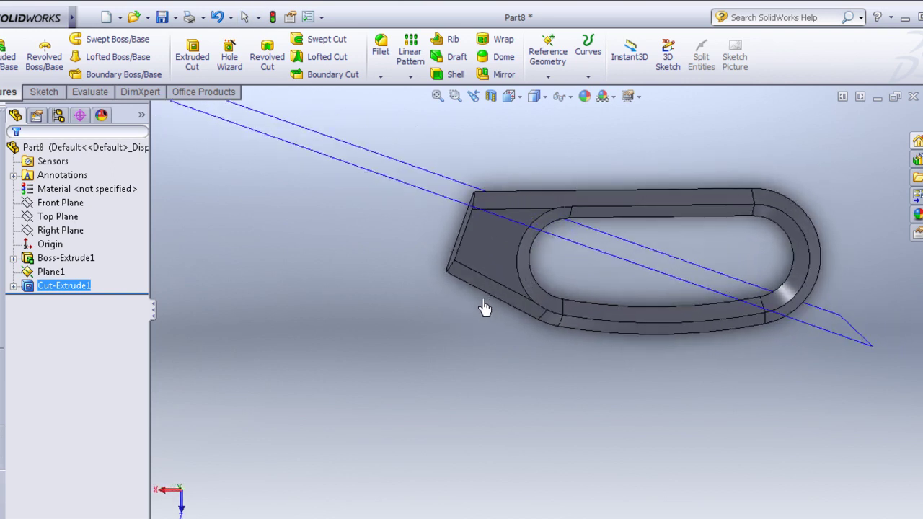
Start Sketch3 on Plane1 and set the view Normal To the plane
scroll(484, 308, "up", 2)
left_click(457, 234)
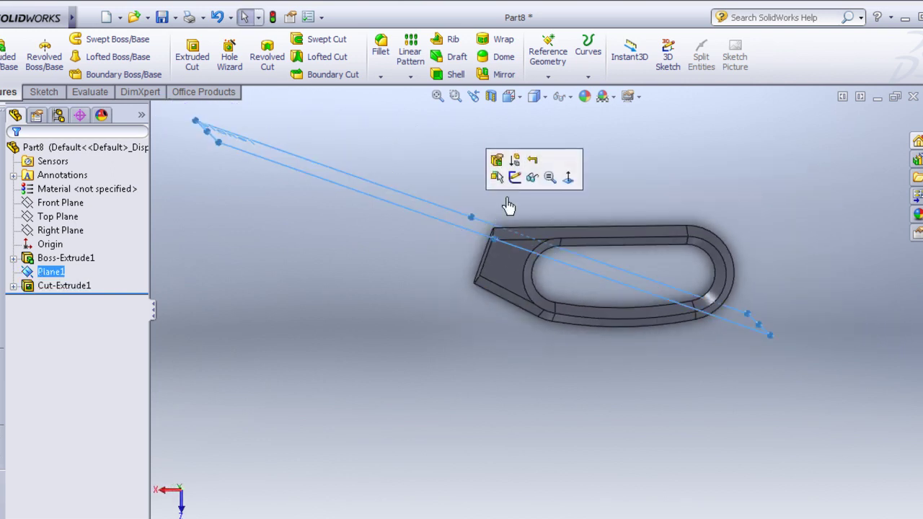
left_click(515, 189)
key("space")
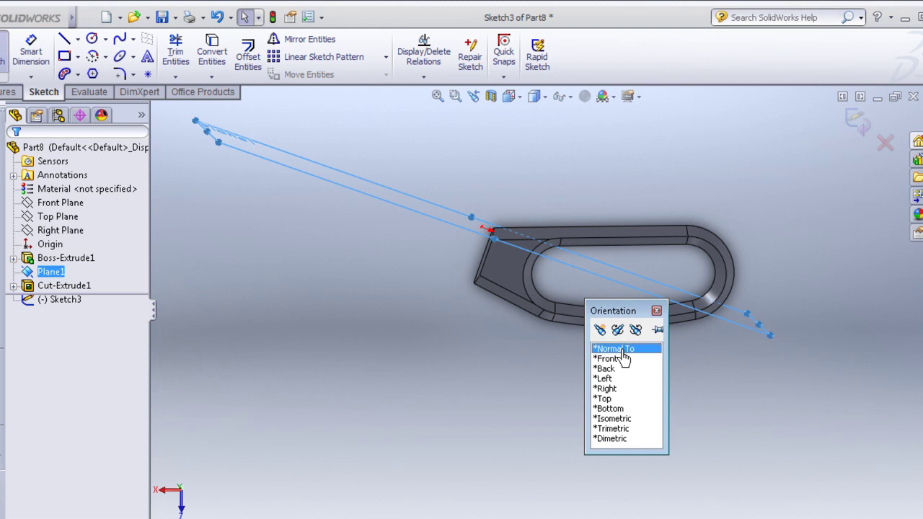
left_click(621, 351)
Inspect the part's top face, then return to the Normal To view of Plane1
scroll(648, 342, "down", 3)
scroll(562, 288, "down", 2)
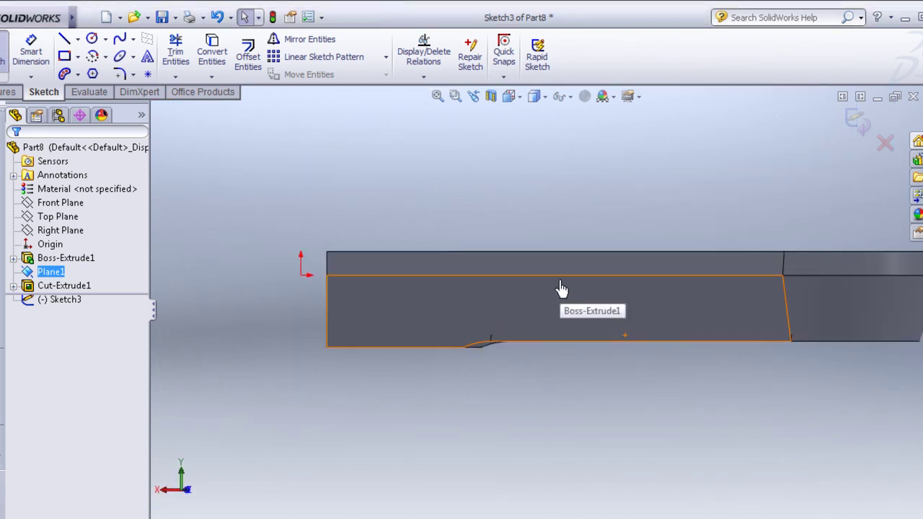
scroll(546, 282, "down", 1)
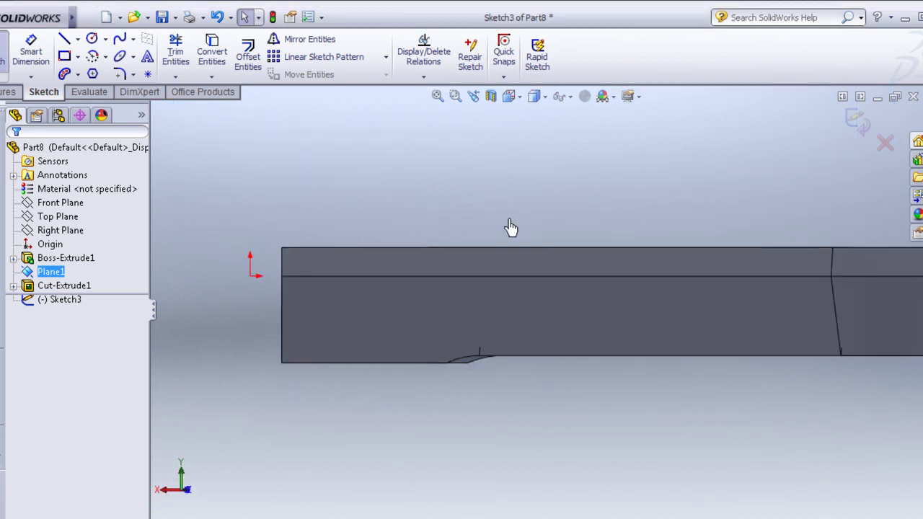
middle_click_drag(510, 228, 517, 240)
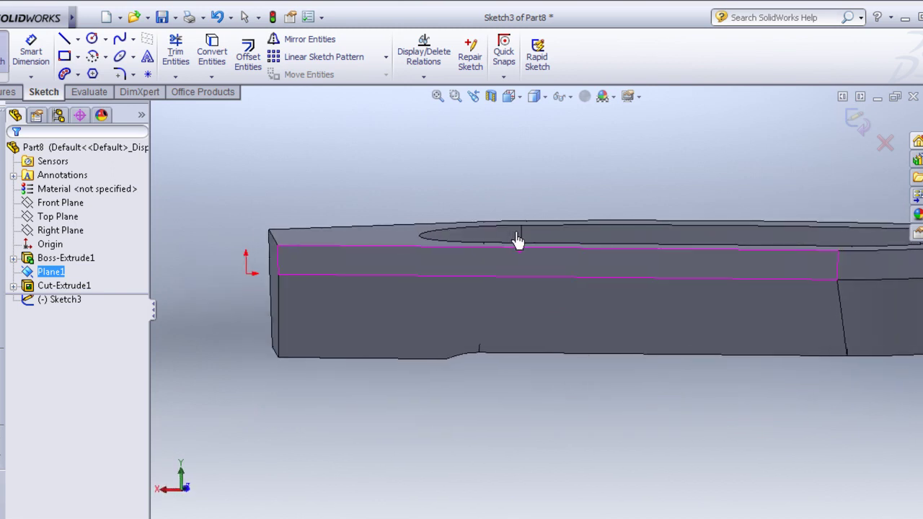
scroll(500, 315, "down", 1)
key("space")
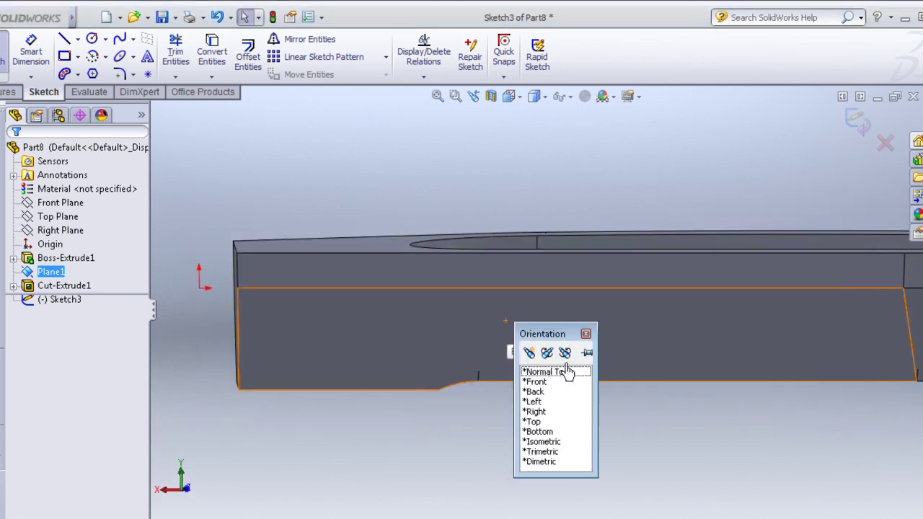
left_click(560, 373)
scroll(635, 309, "down", 2)
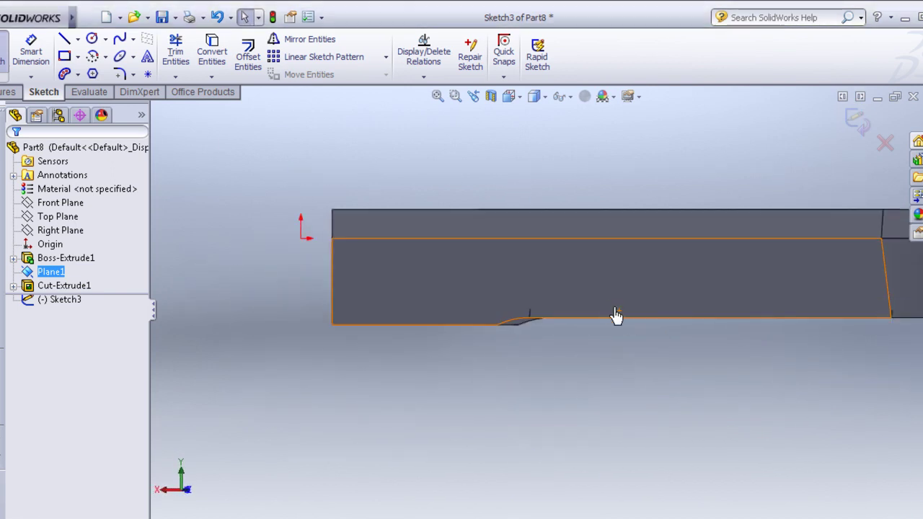
scroll(598, 310, "down", 2)
Draw the two slanted taper lines, joined by a short vertical line at the left end
left_click(65, 40)
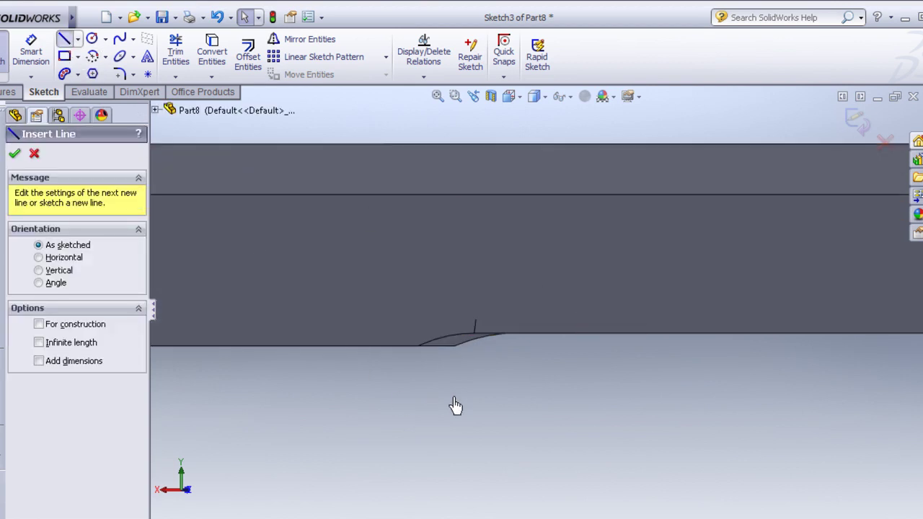
left_click(474, 336)
scroll(396, 339, "up", 2)
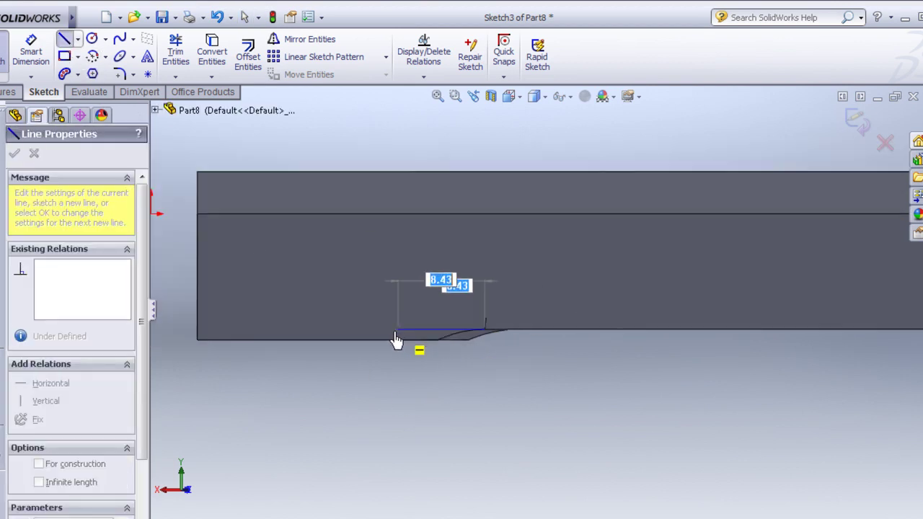
scroll(354, 335, "up", 2)
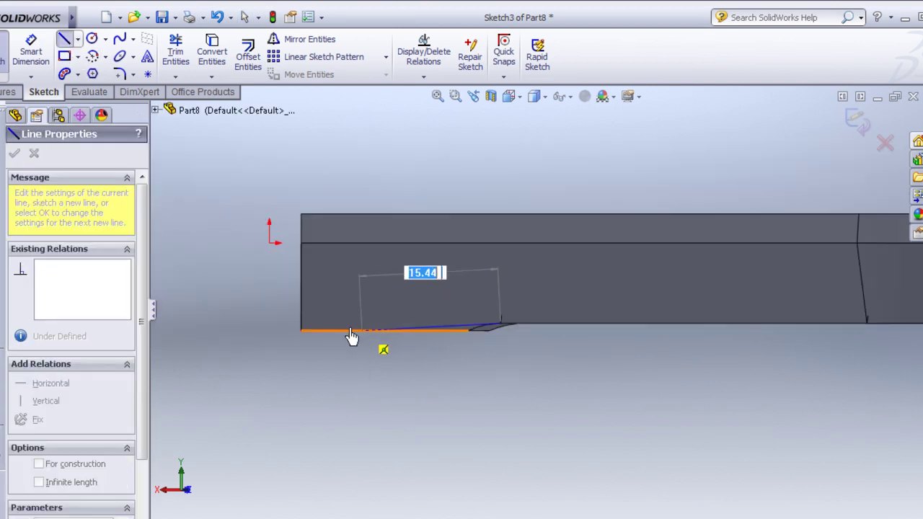
left_click(302, 301)
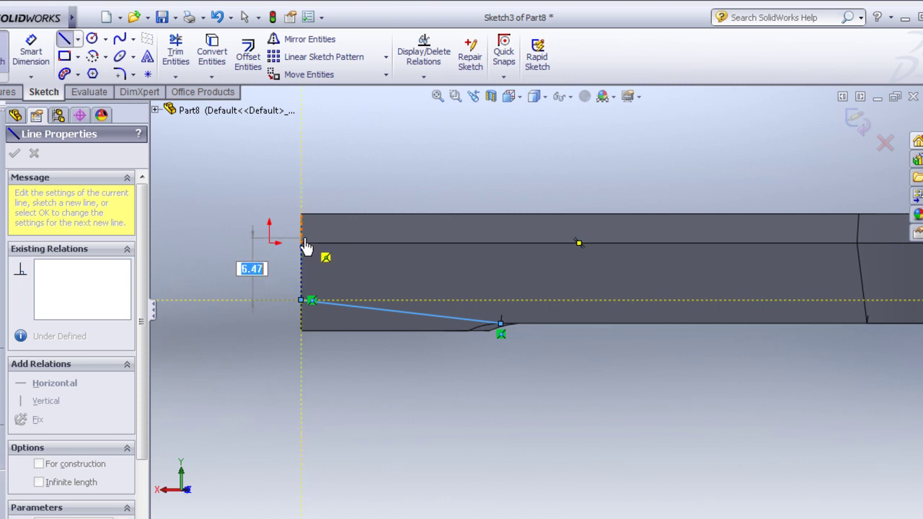
left_click(302, 237)
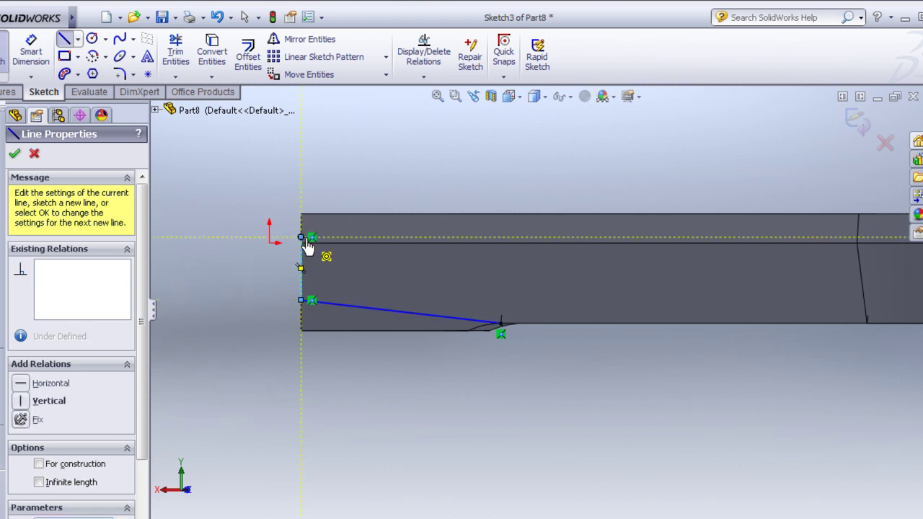
left_click(500, 215)
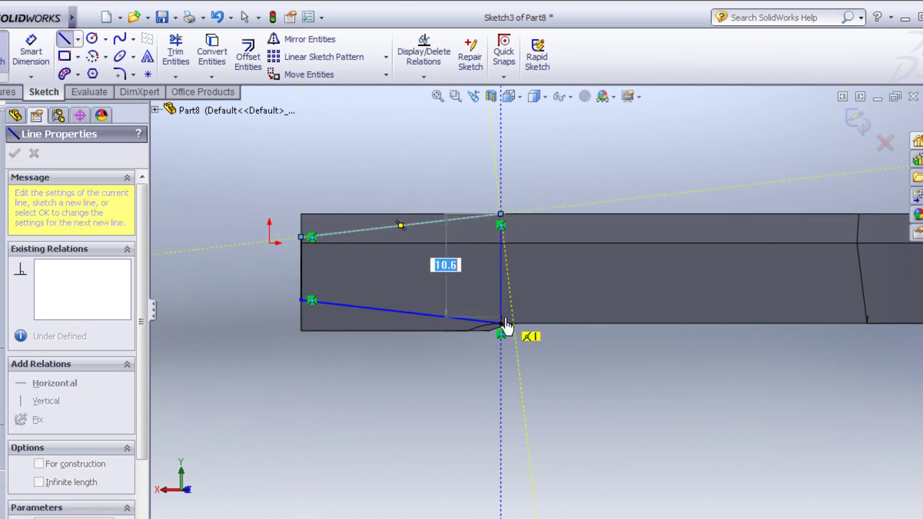
Enclose the taper with lines above, left of and below the part, closing the outline
left_click(500, 187)
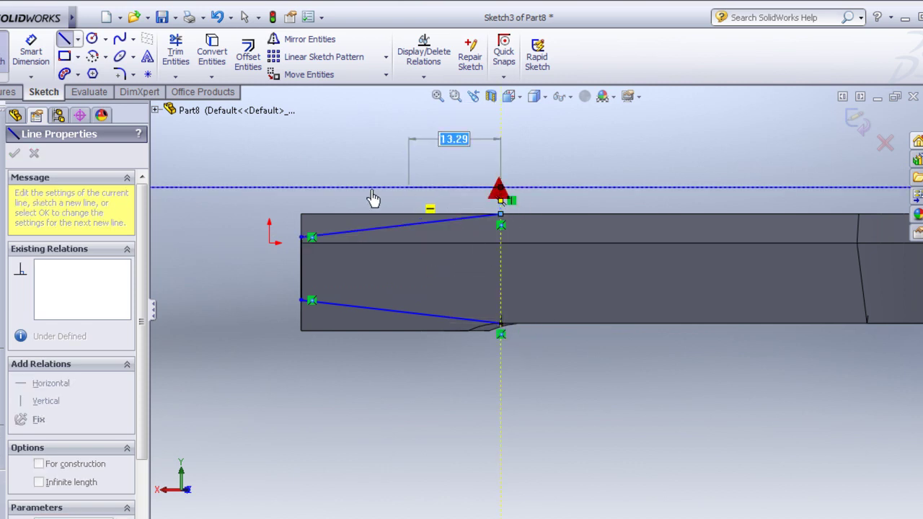
left_click(271, 188)
left_click(271, 373)
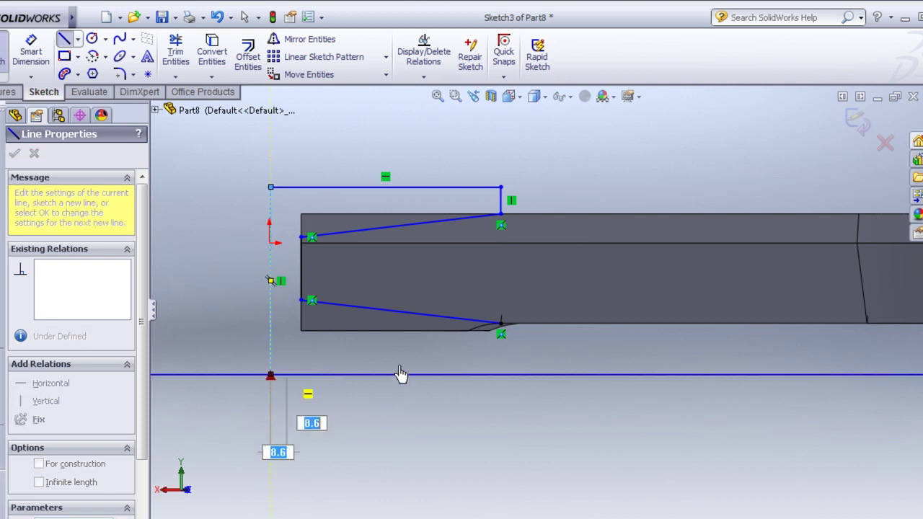
left_click(500, 374)
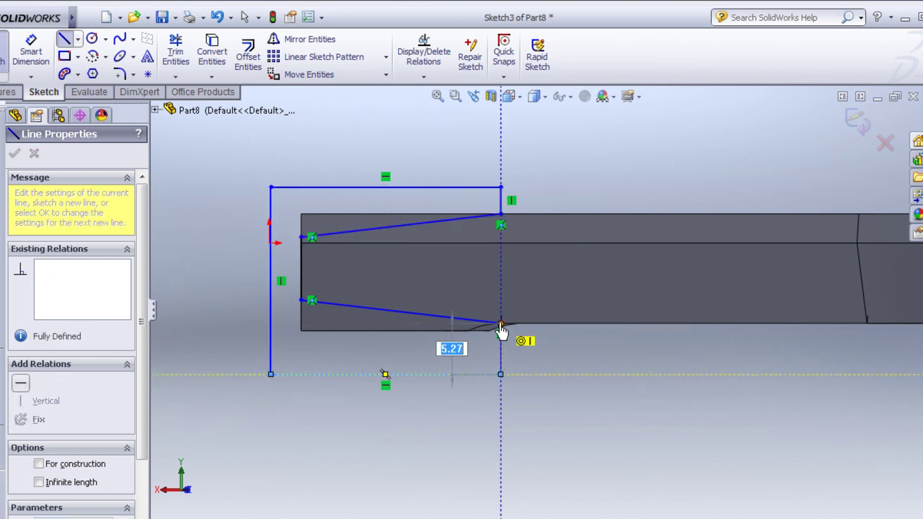
left_click(500, 324)
key("Escape")
scroll(432, 330, "down", 2)
scroll(403, 317, "down", 2)
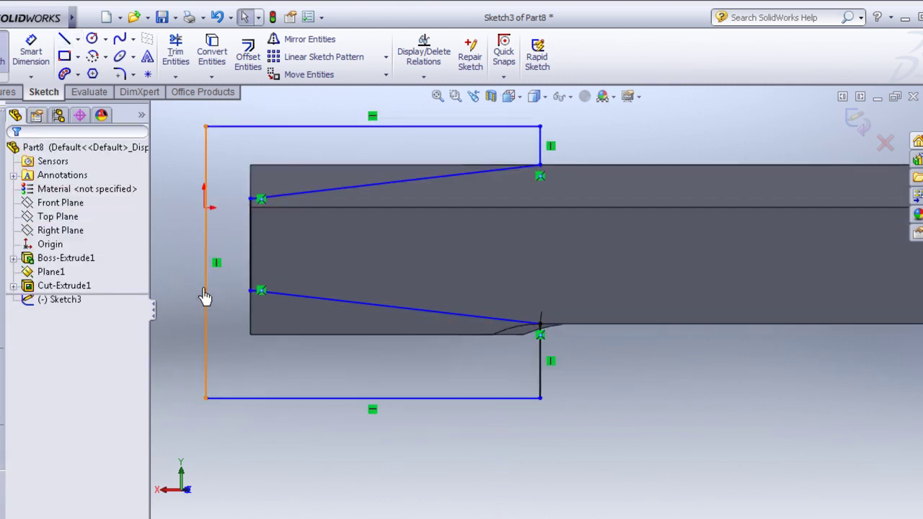
scroll(206, 179, "down", 1)
Dimension the upper taper endpoint 2.250 mm from the top edge
left_click(51, 61)
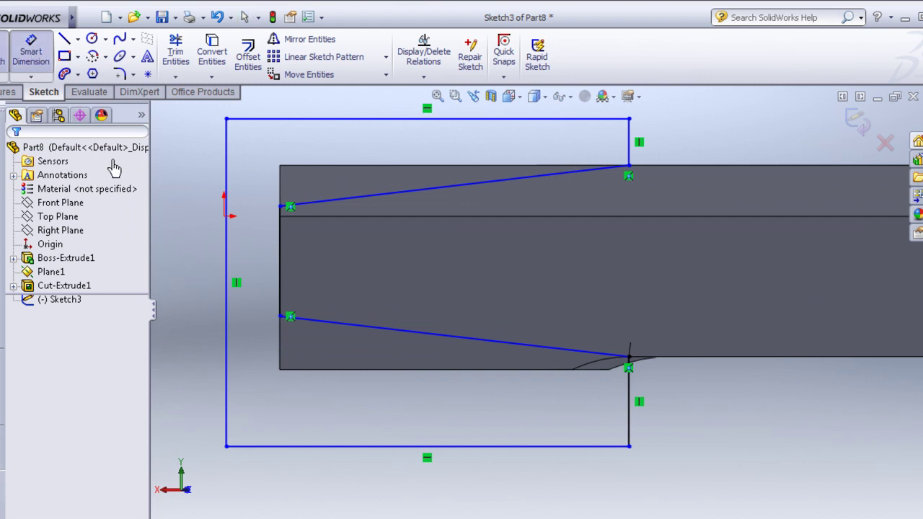
left_click(281, 204)
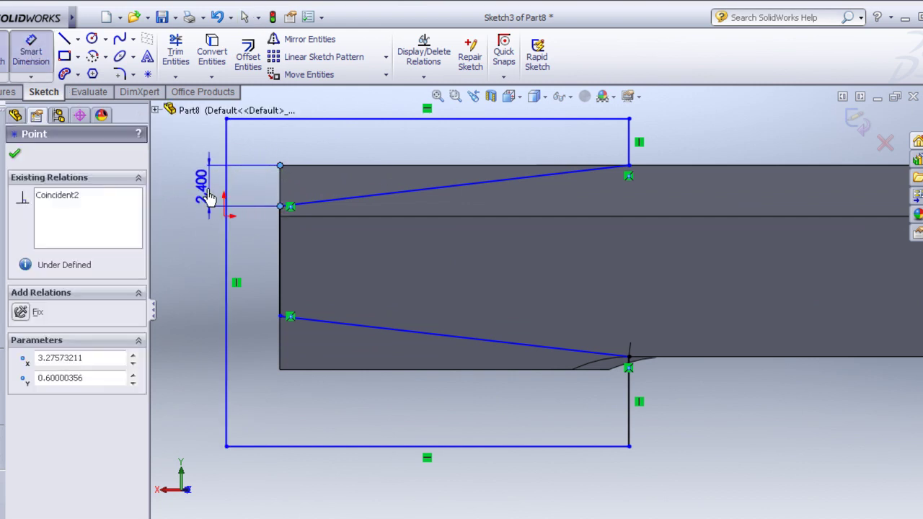
left_click(198, 204)
type("2.25")
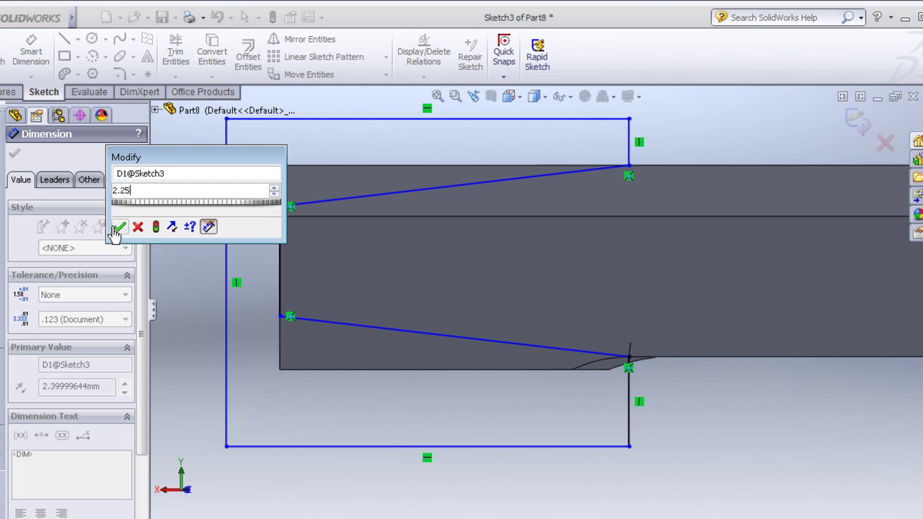
left_click(118, 227)
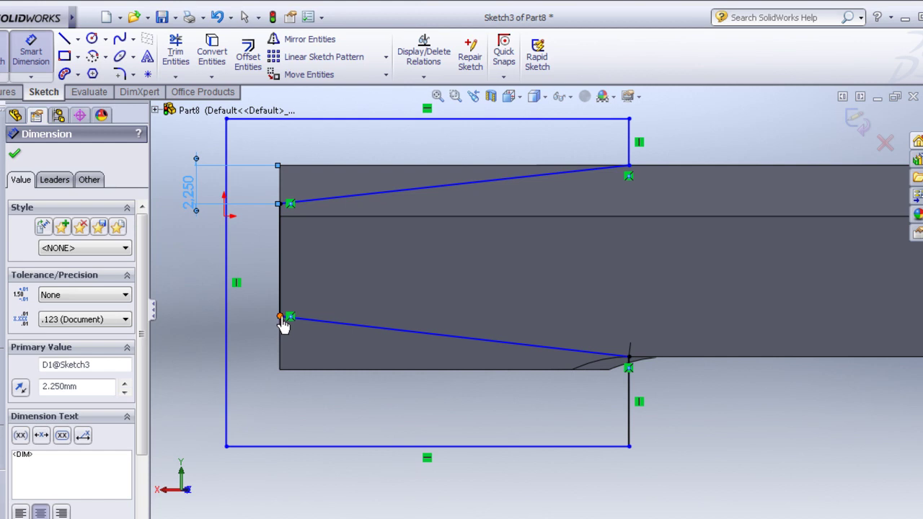
Dimension the lower taper endpoint 3 mm from the bottom edge
left_click(281, 318)
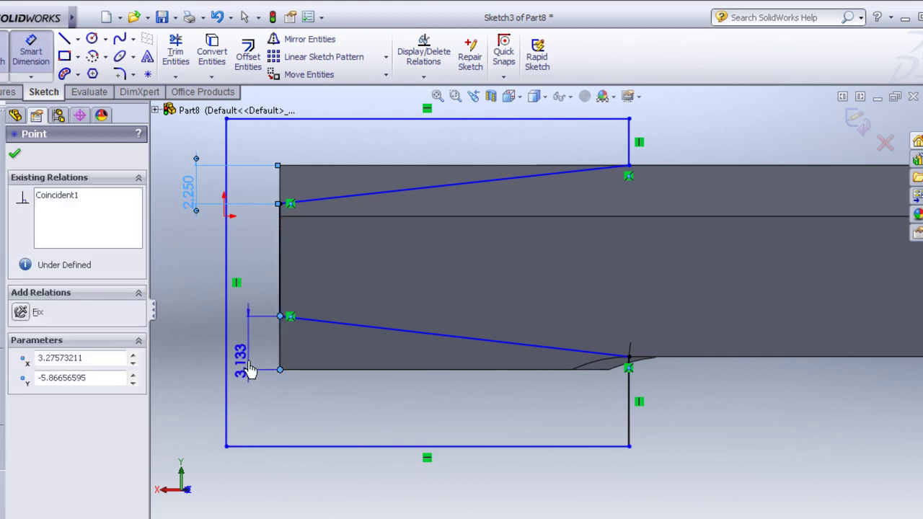
left_click(249, 369)
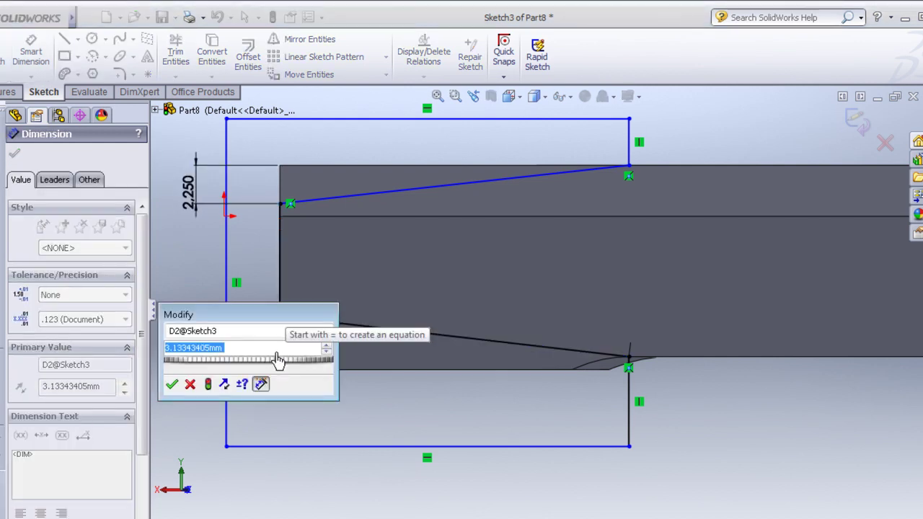
type("3")
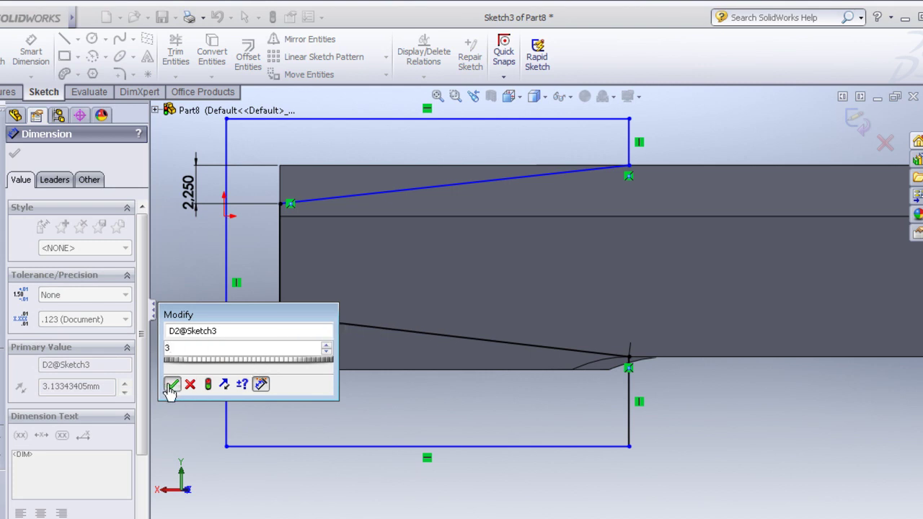
left_click(171, 386)
scroll(514, 283, "up", 2)
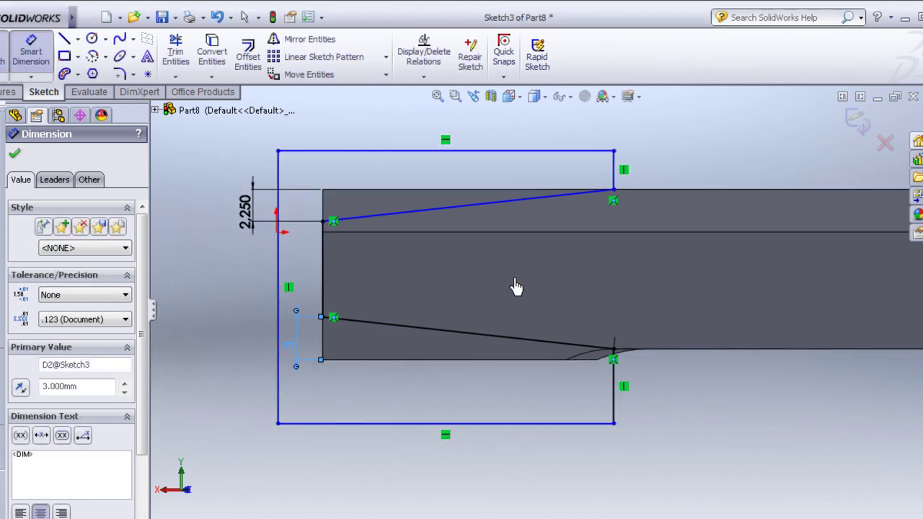
scroll(642, 257, "up", 2)
scroll(387, 257, "up", 1)
scroll(281, 313, "up", 1)
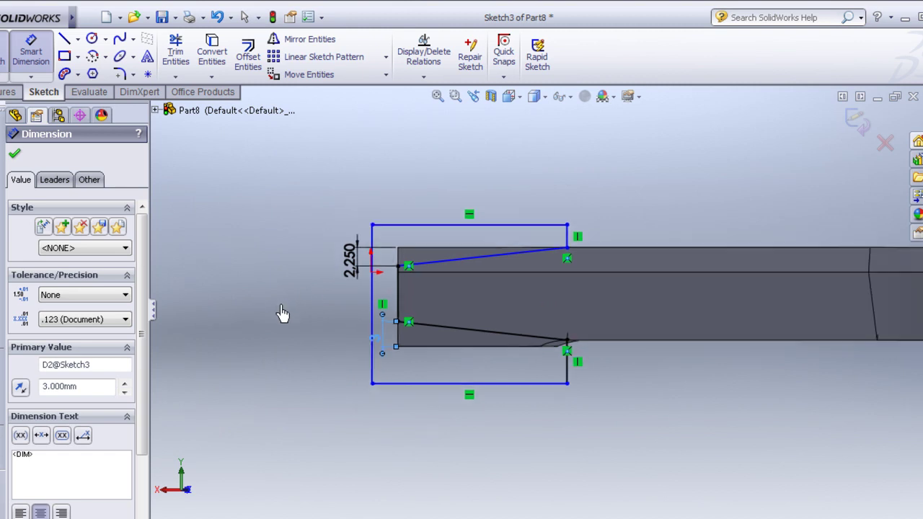
mouse_move(282, 313)
middle_mouse_down()
mouse_move(295, 353)
mouse_move(284, 340)
mouse_move(296, 336)
middle_mouse_up()
Cut-extrude the sketch Blind 26 mm in Direction 1 and 20 mm in Direction 2
left_click(7, 92)
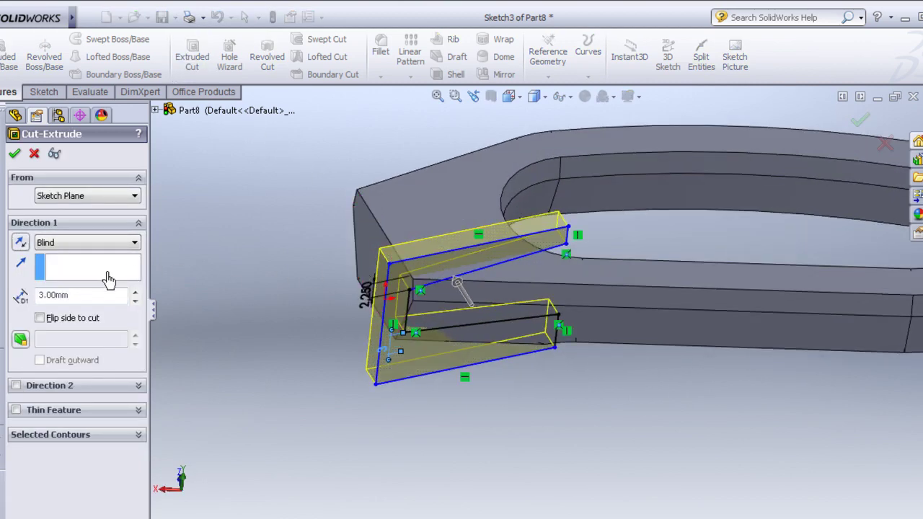
scroll(420, 280, "down", 2)
left_click_drag(473, 298, 387, 186)
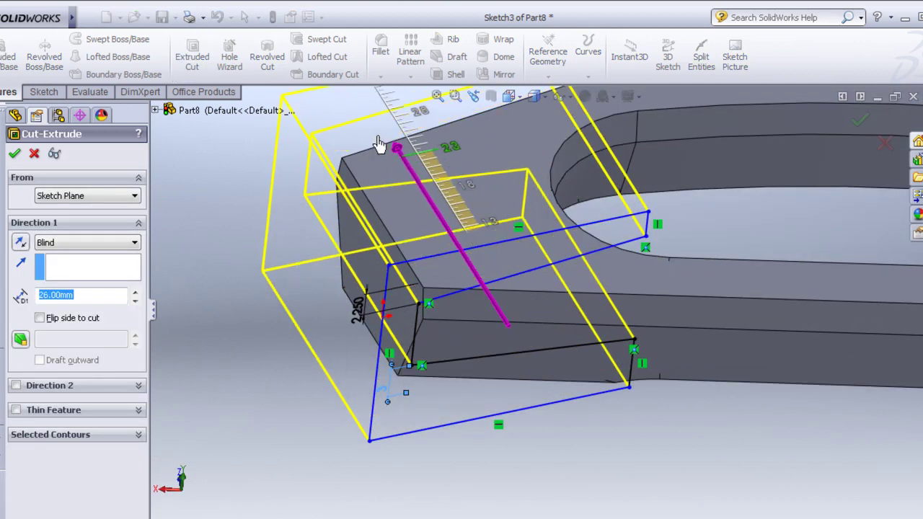
scroll(535, 308, "up", 2)
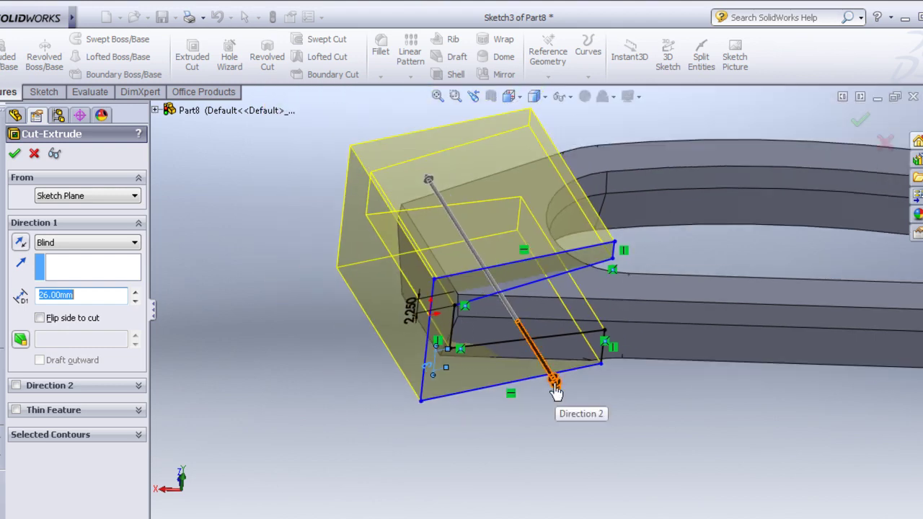
left_click_drag(555, 389, 581, 429)
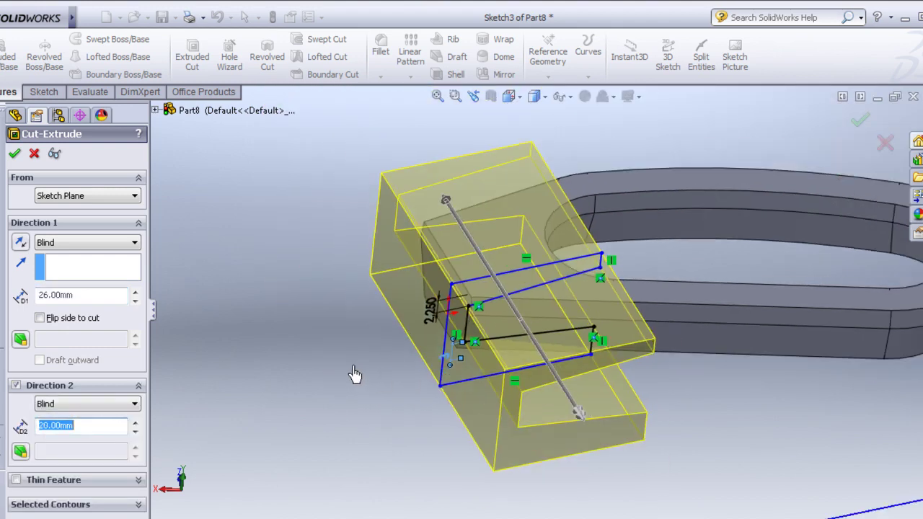
mouse_move(355, 374)
middle_mouse_down()
mouse_move(315, 320)
mouse_move(298, 323)
middle_mouse_up()
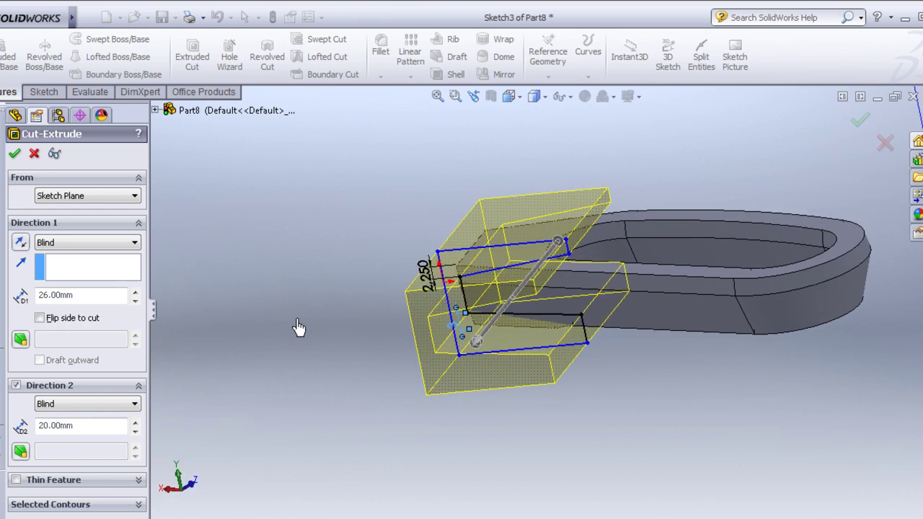
left_click(859, 122)
mouse_move(625, 179)
middle_mouse_down()
mouse_move(643, 126)
mouse_move(651, 158)
mouse_move(638, 206)
mouse_move(560, 291)
mouse_move(559, 153)
mouse_move(589, 248)
mouse_move(542, 373)
mouse_move(560, 383)
mouse_move(581, 206)
mouse_move(614, 430)
mouse_move(570, 361)
mouse_move(545, 342)
mouse_move(511, 341)
mouse_move(527, 247)
mouse_move(501, 299)
mouse_move(552, 309)
middle_mouse_up()
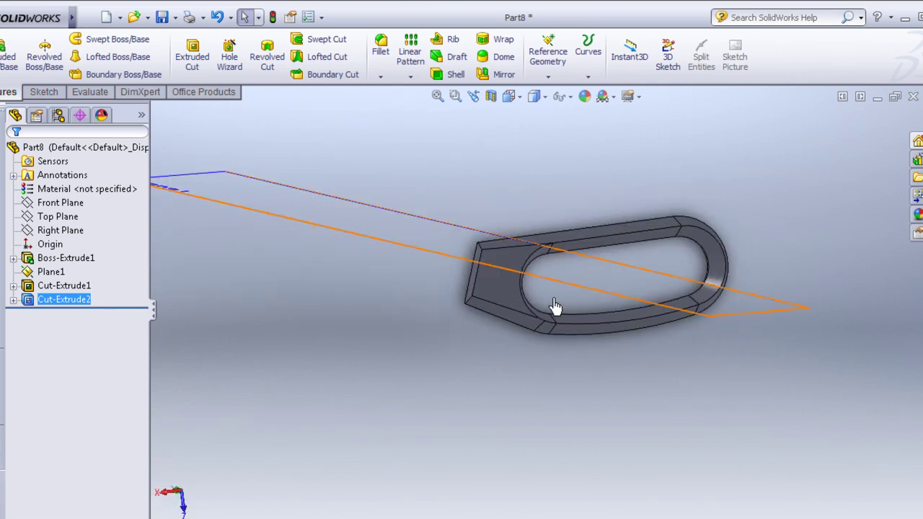
Start a 0.5 mm fillet on the inner slot and outer arc edges, removing a stray straight edge
scroll(544, 311, "down", 2)
scroll(468, 339, "down", 3)
scroll(403, 351, "down", 3)
scroll(375, 354, "up", 5)
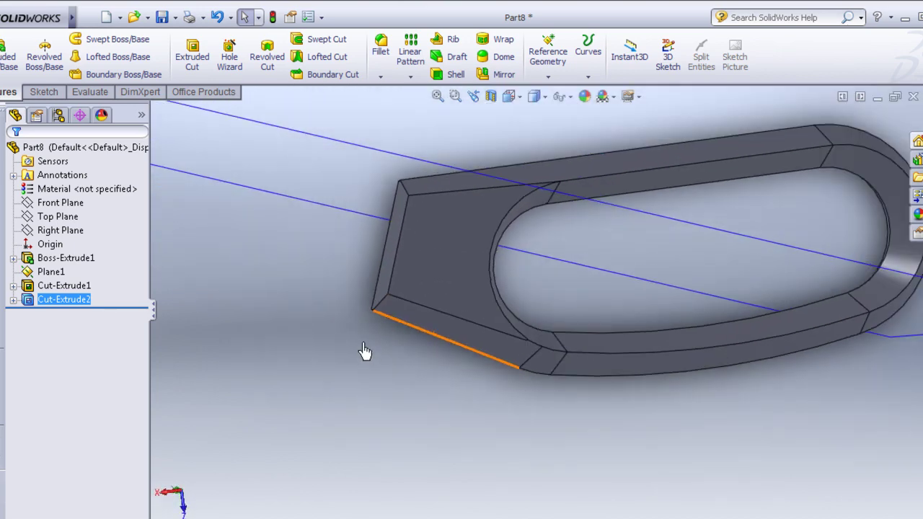
middle_click_drag(362, 350, 354, 289)
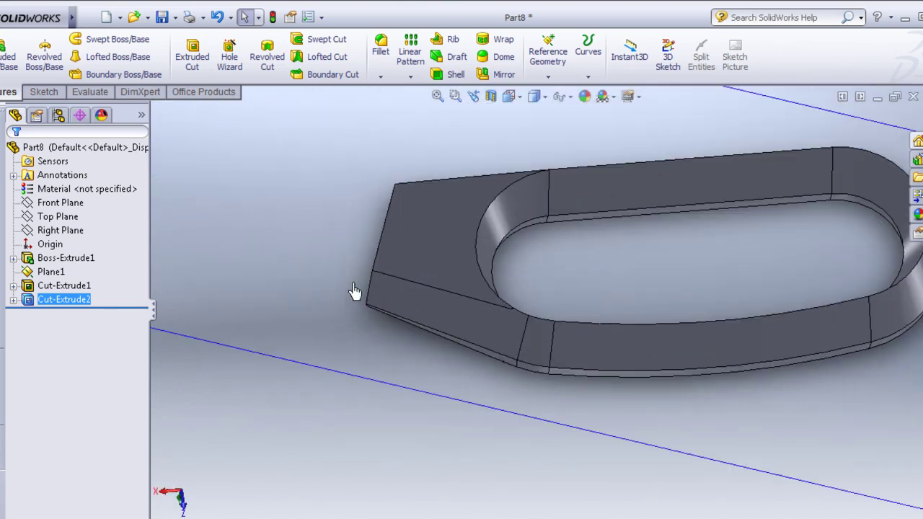
left_click(388, 57)
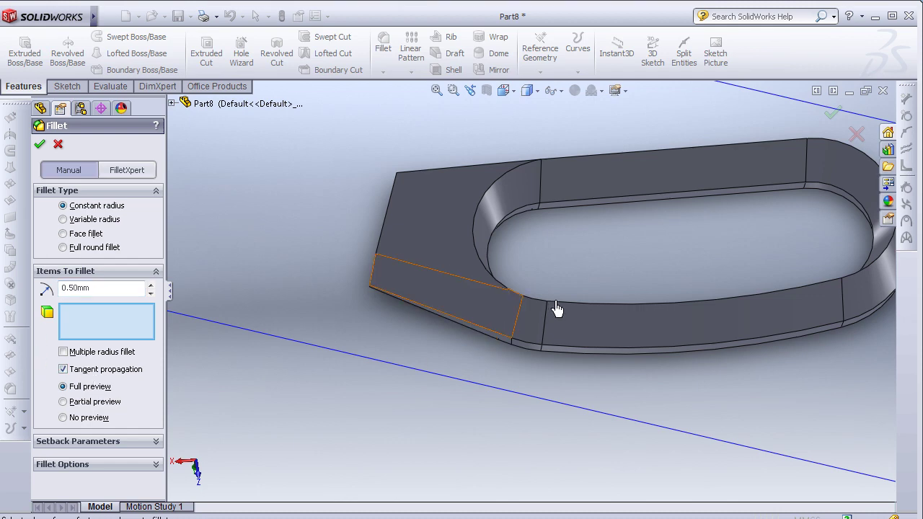
left_click(664, 336)
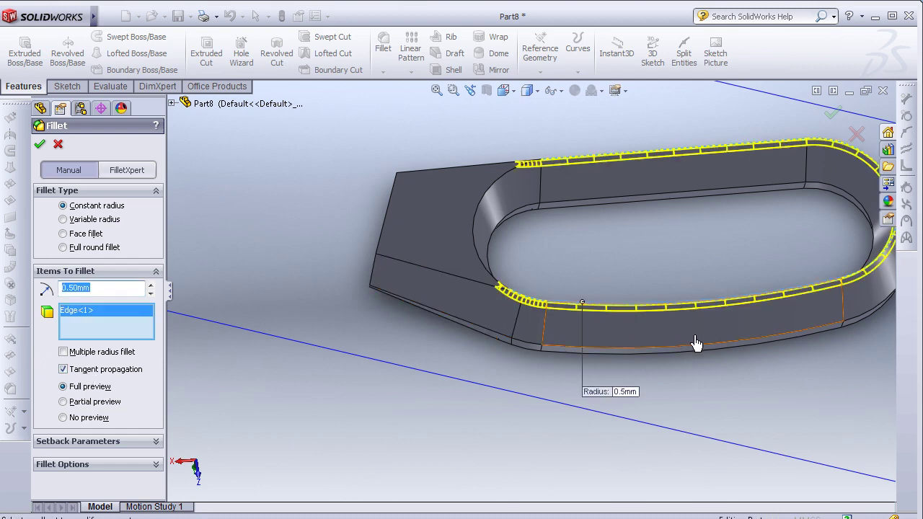
scroll(572, 254, "down", 3)
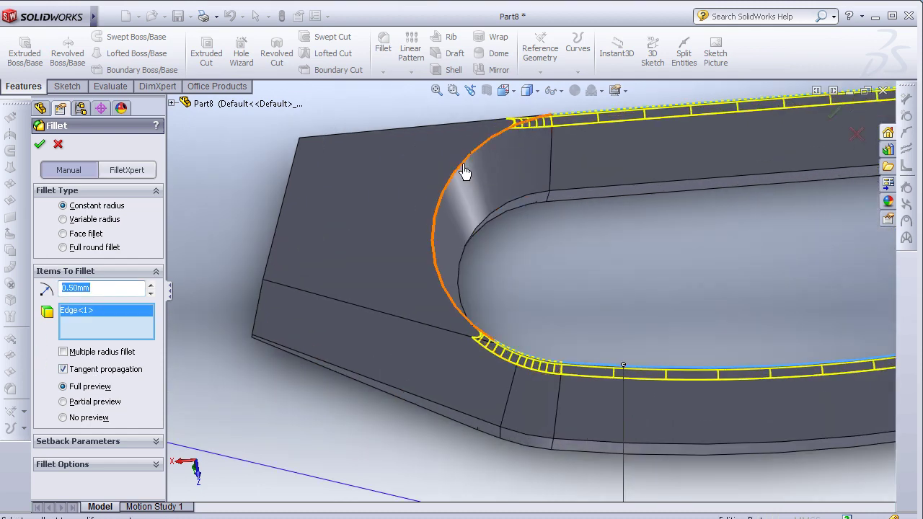
left_click(462, 171)
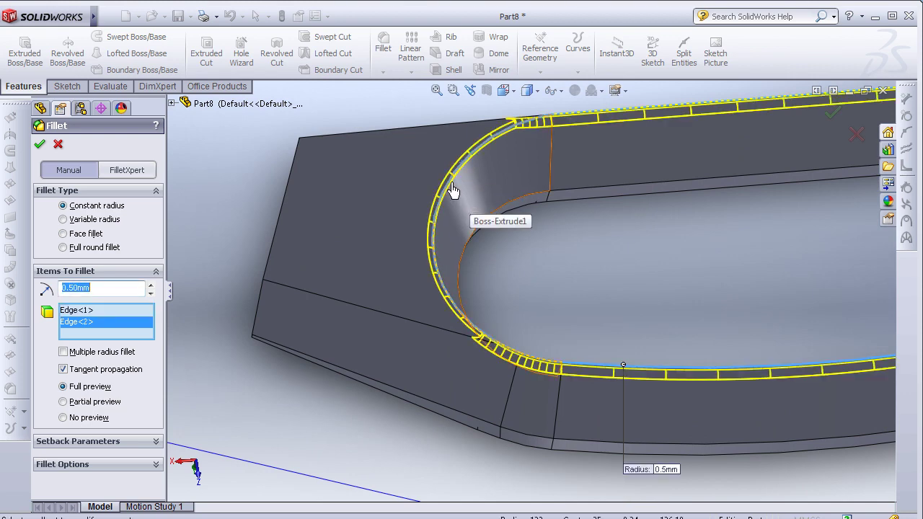
key("z")
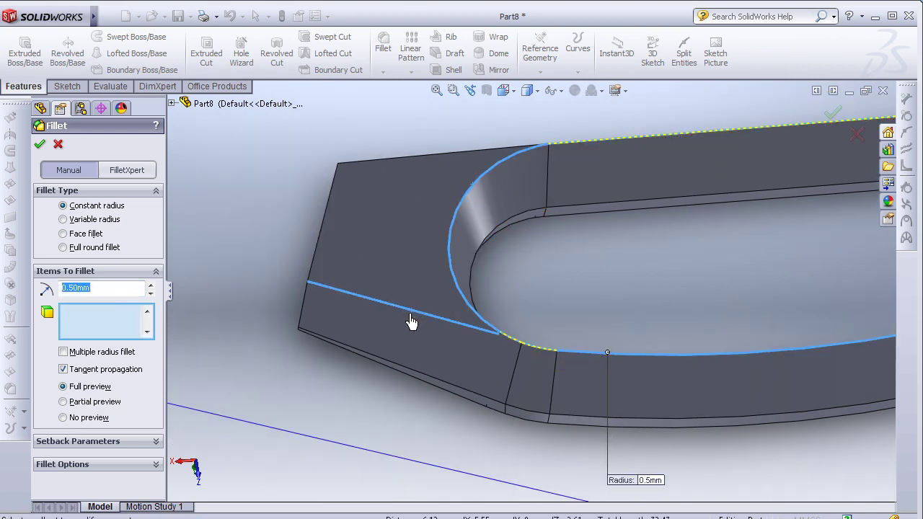
left_click(411, 319)
key("z")
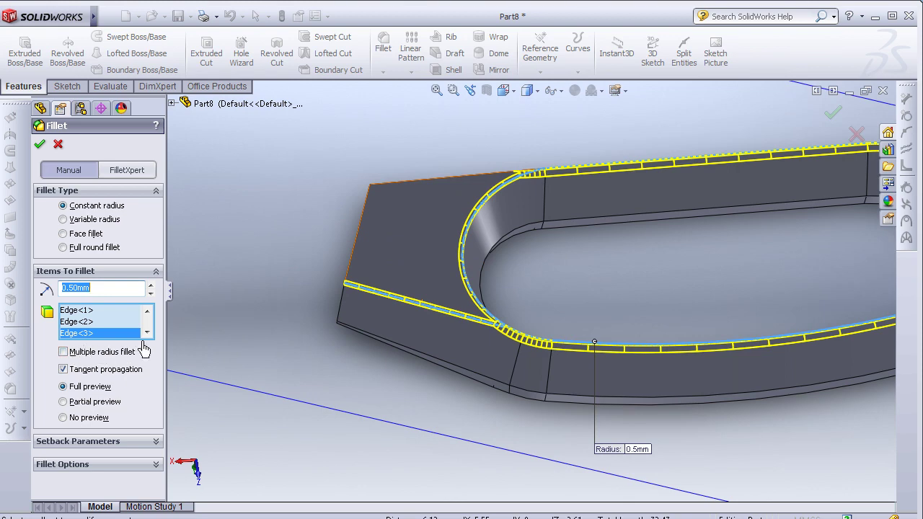
key("Delete")
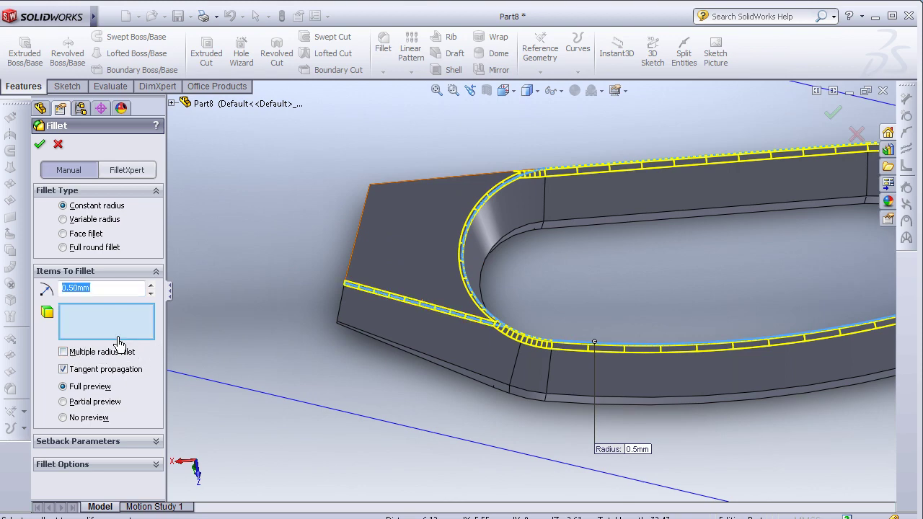
Add the loop's inner lower edge and accept the 0.5 mm fillet
scroll(603, 319, "up", 2)
scroll(560, 377, "up", 2)
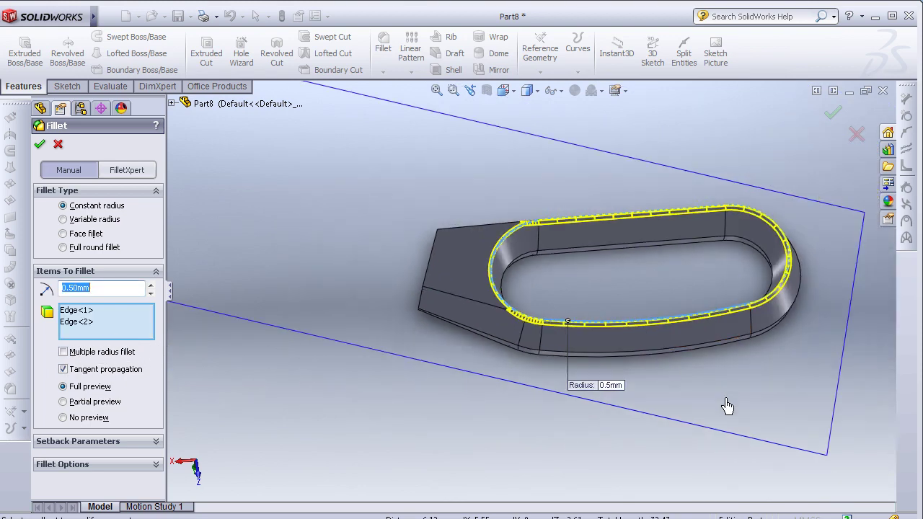
mouse_move(560, 377)
middle_mouse_down()
mouse_move(710, 340)
mouse_move(710, 145)
middle_mouse_up()
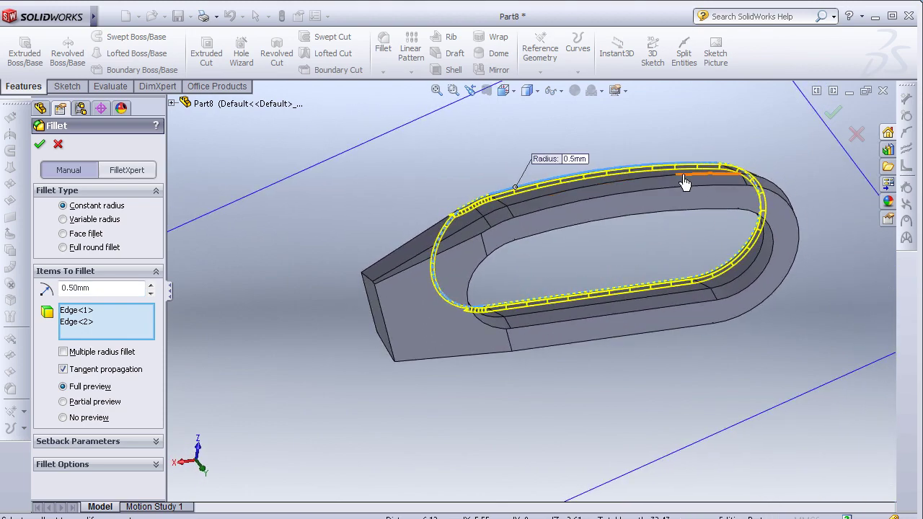
scroll(685, 181, "down", 2)
scroll(618, 190, "down", 2)
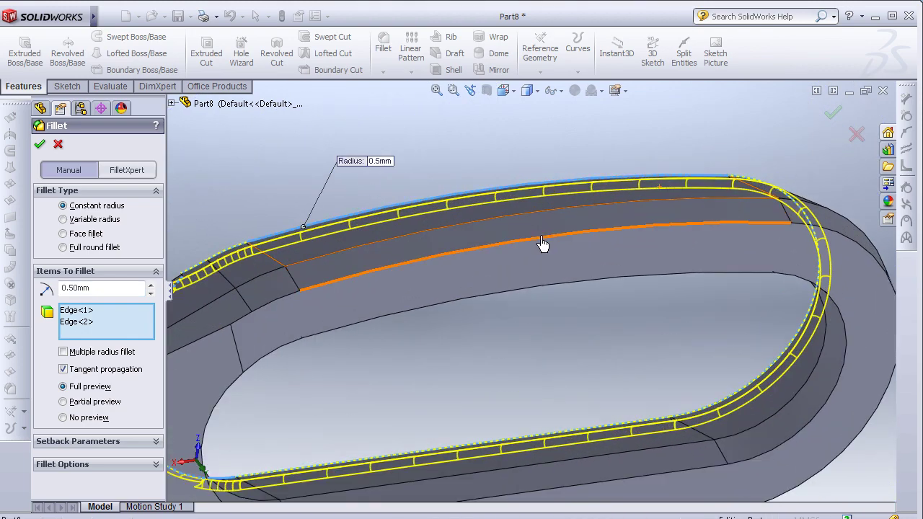
left_click(543, 245)
scroll(784, 263, "up", 2)
scroll(752, 305, "up", 2)
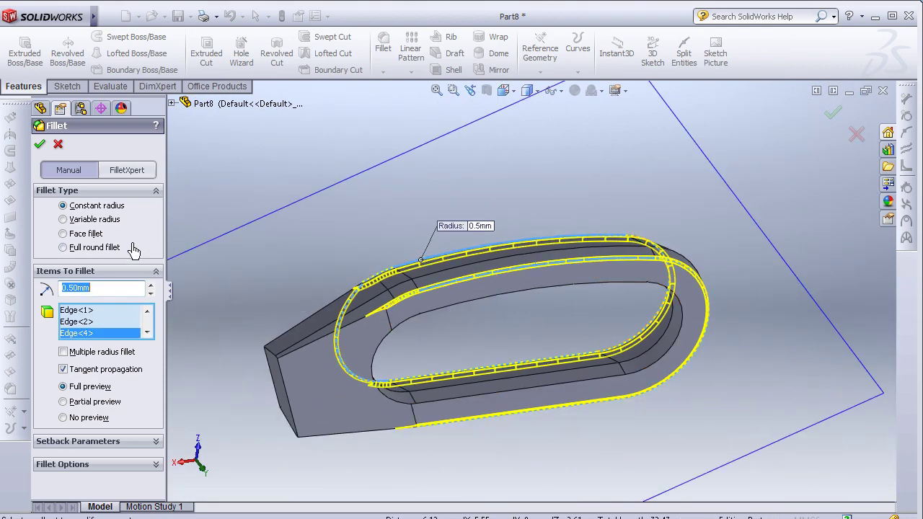
right_click(616, 248)
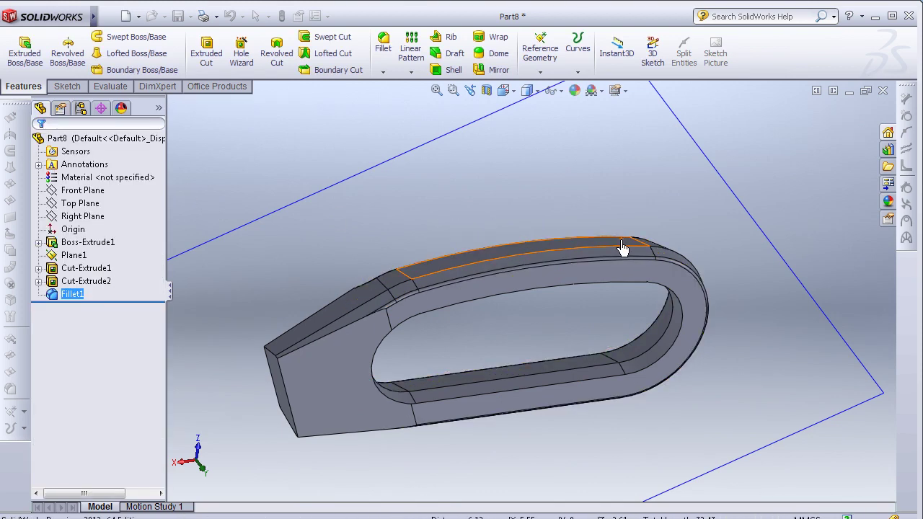
Select the first tapered-end edge for a 2 mm fillet
mouse_move(534, 222)
middle_mouse_down()
mouse_move(542, 322)
mouse_move(531, 334)
mouse_move(408, 299)
mouse_move(418, 334)
mouse_move(403, 308)
middle_mouse_up()
scroll(396, 305, "down", 3)
scroll(414, 316, "down", 2)
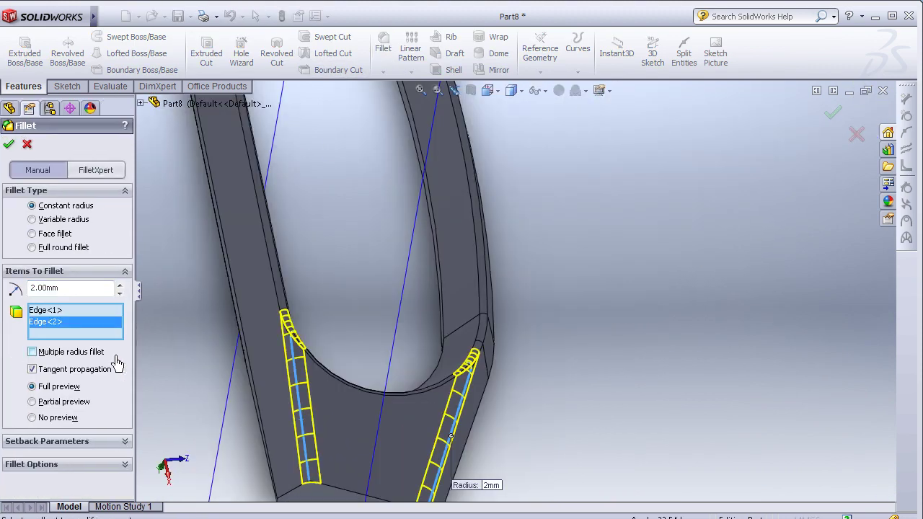
mouse_move(245, 351)
middle_mouse_down()
mouse_move(274, 348)
mouse_move(284, 367)
mouse_move(367, 365)
mouse_move(385, 352)
mouse_move(290, 432)
mouse_move(360, 382)
middle_mouse_up()
left_click(361, 385)
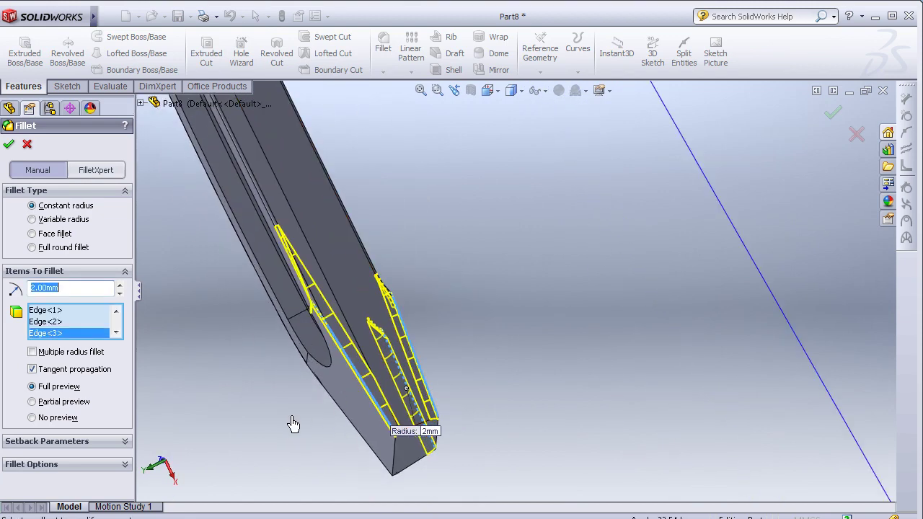
Add the tapered end's side edge and accept the 2 mm fillet as Fillet2
mouse_move(288, 423)
middle_mouse_down()
mouse_move(315, 418)
mouse_move(196, 422)
mouse_move(270, 385)
mouse_move(299, 303)
mouse_move(299, 329)
middle_mouse_up()
scroll(370, 373, "down", 5)
scroll(370, 373, "down", 2)
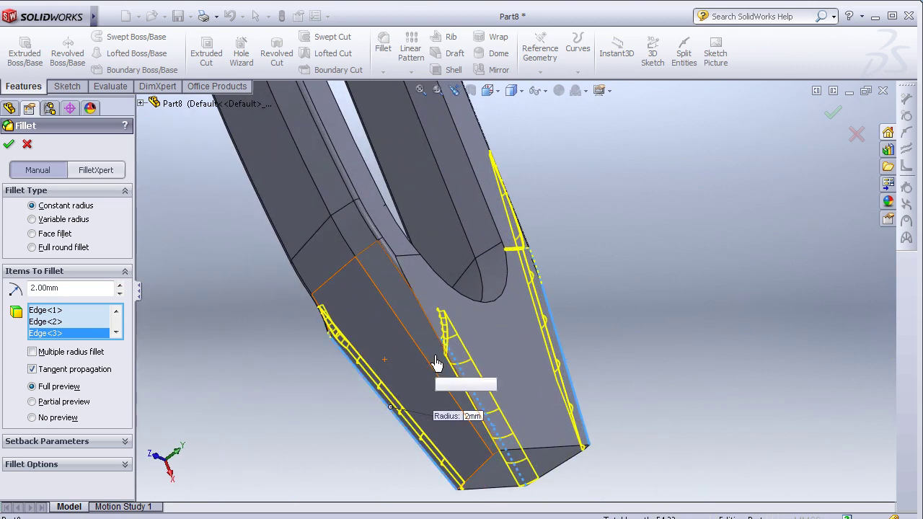
left_click(438, 346)
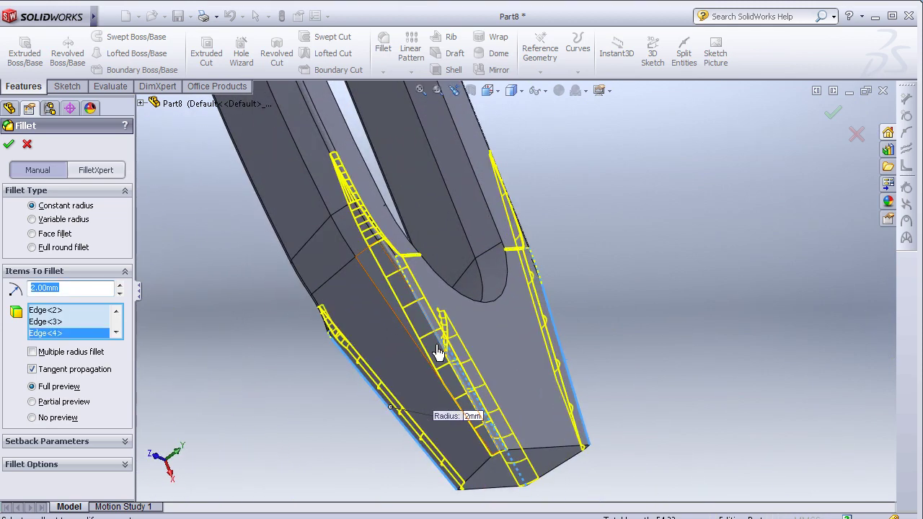
mouse_move(438, 349)
middle_mouse_down()
mouse_move(422, 354)
mouse_move(261, 290)
middle_mouse_up()
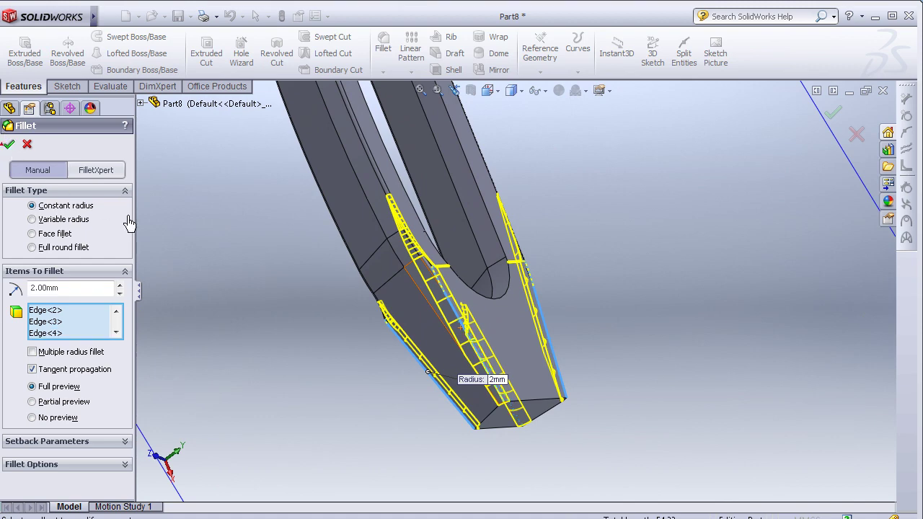
key("Return")
mouse_move(560, 330)
middle_mouse_down()
mouse_move(486, 329)
mouse_move(569, 302)
mouse_move(527, 231)
mouse_move(509, 270)
mouse_move(613, 264)
mouse_move(643, 315)
mouse_move(599, 287)
middle_mouse_up()
scroll(490, 315, "up", 3)
scroll(613, 263, "down", 3)
scroll(577, 288, "down", 3)
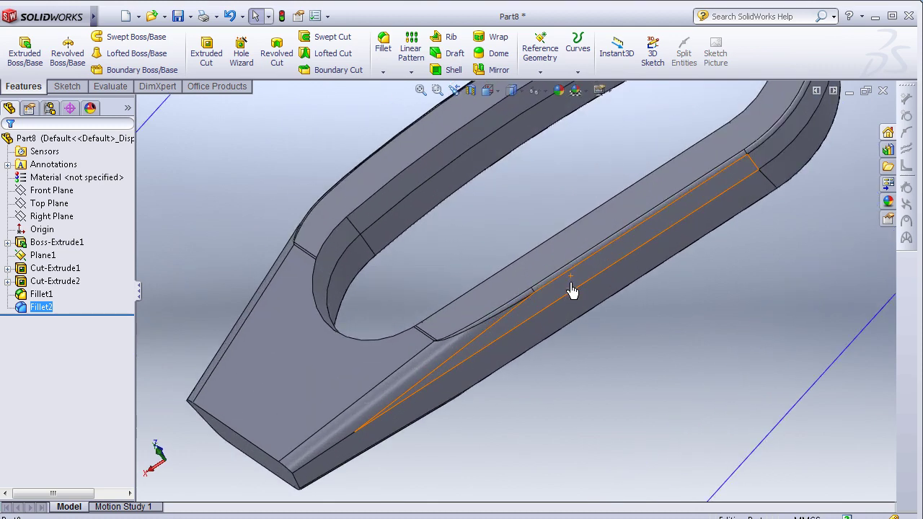
Select the loop's inner opening edge for a 10 mm fillet
mouse_move(602, 339)
middle_mouse_down()
mouse_move(562, 360)
mouse_move(583, 311)
mouse_move(602, 310)
mouse_move(586, 279)
middle_mouse_up()
left_click(382, 45)
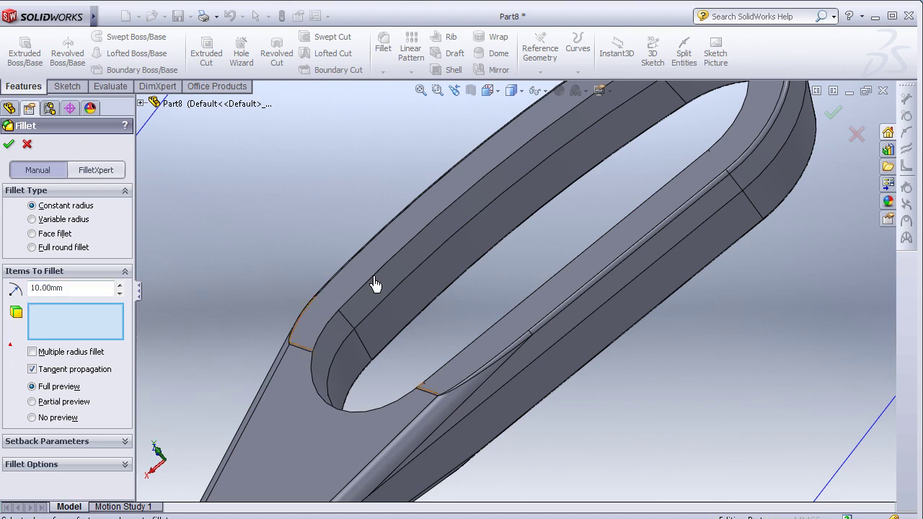
left_click(493, 215)
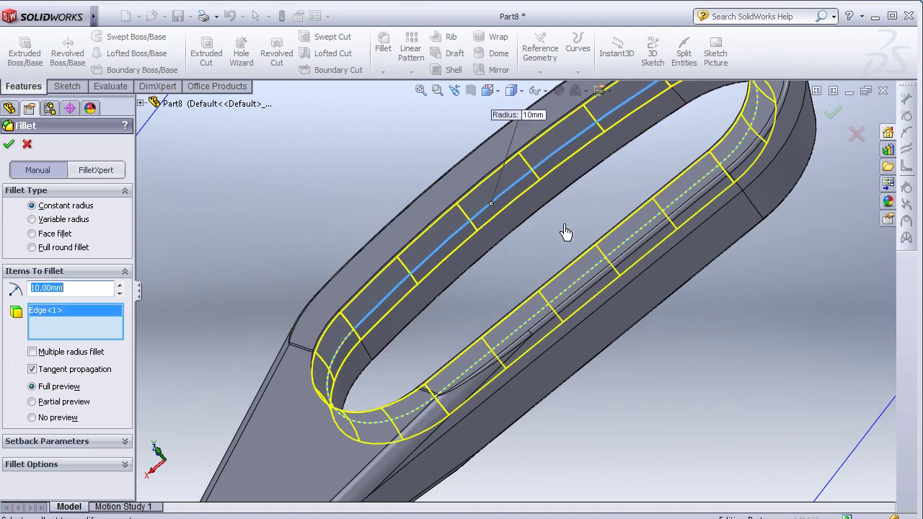
scroll(558, 230, "up", 3)
mouse_move(440, 179)
middle_mouse_down()
mouse_move(391, 230)
mouse_move(388, 189)
mouse_move(679, 137)
middle_mouse_up()
scroll(494, 315, "down", 5)
scroll(389, 219, "up", 5)
scroll(388, 189, "down", 2)
scroll(387, 189, "down", 2)
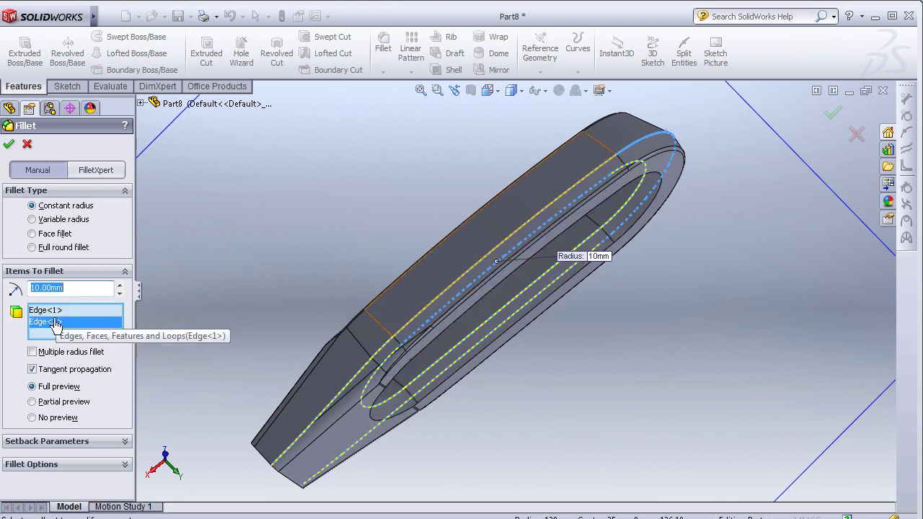
Remove the extra edge, accept the 10 mm Fillet3, and begin a 6 mm outer-loop fillet
key("Delete")
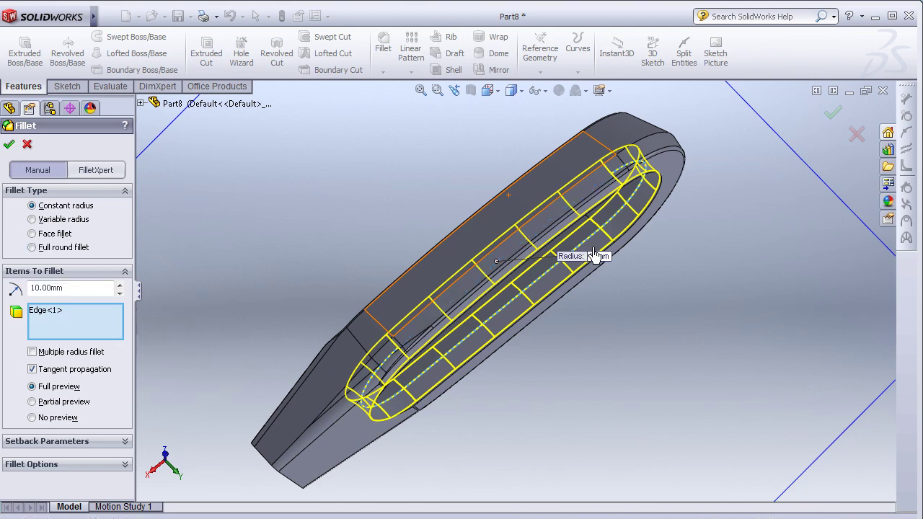
key("Return")
mouse_move(597, 253)
middle_mouse_down()
mouse_move(453, 241)
mouse_move(536, 284)
mouse_move(500, 276)
mouse_move(495, 239)
middle_mouse_up()
left_click(395, 49)
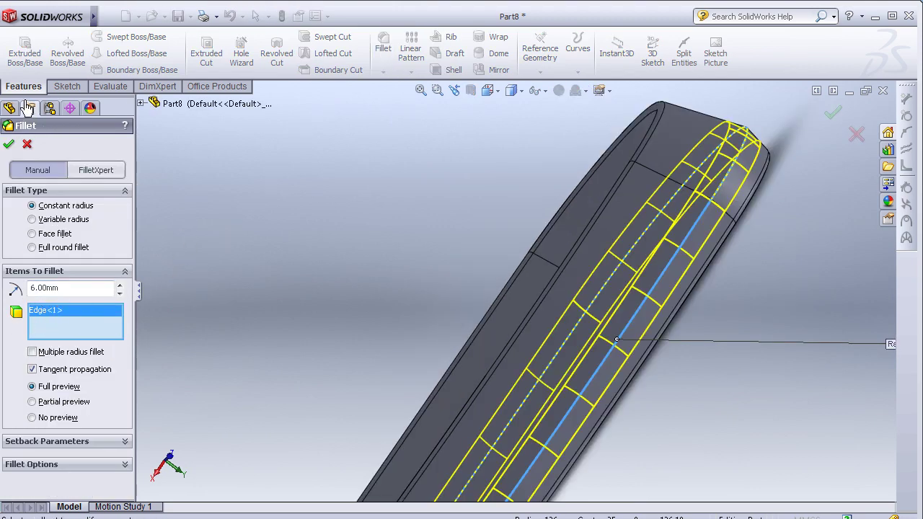
Accept the 6 mm outer-loop fillet as Fillet4 and orbit around the finished part
key("Return")
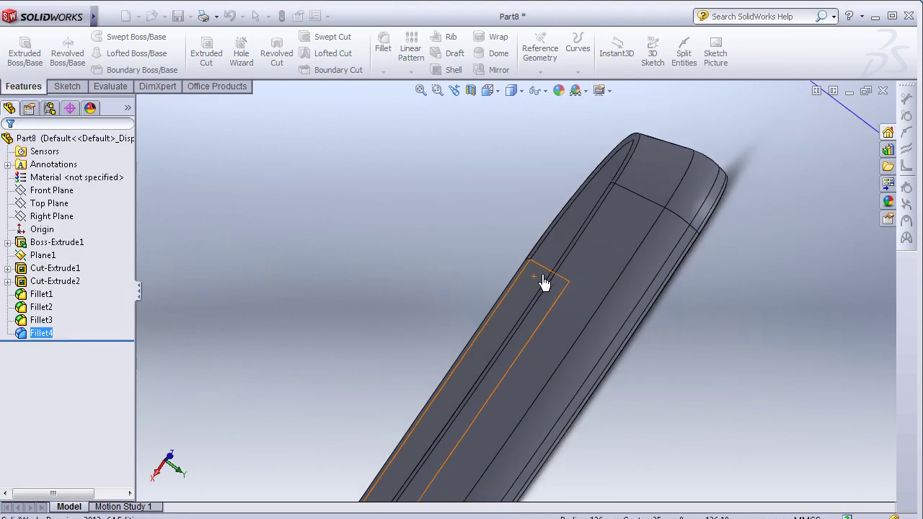
middle_click_drag(545, 278, 505, 324)
scroll(449, 367, "up", 5)
mouse_move(449, 367)
middle_mouse_down()
mouse_move(516, 315)
mouse_move(531, 340)
mouse_move(560, 352)
mouse_move(533, 369)
middle_mouse_up()
mouse_move(607, 228)
middle_mouse_down()
mouse_move(545, 426)
mouse_move(536, 387)
mouse_move(546, 295)
mouse_move(559, 272)
mouse_move(519, 305)
mouse_move(556, 199)
mouse_move(509, 300)
middle_mouse_up()
scroll(509, 300, "down", 2)
scroll(509, 199, "down", 3)
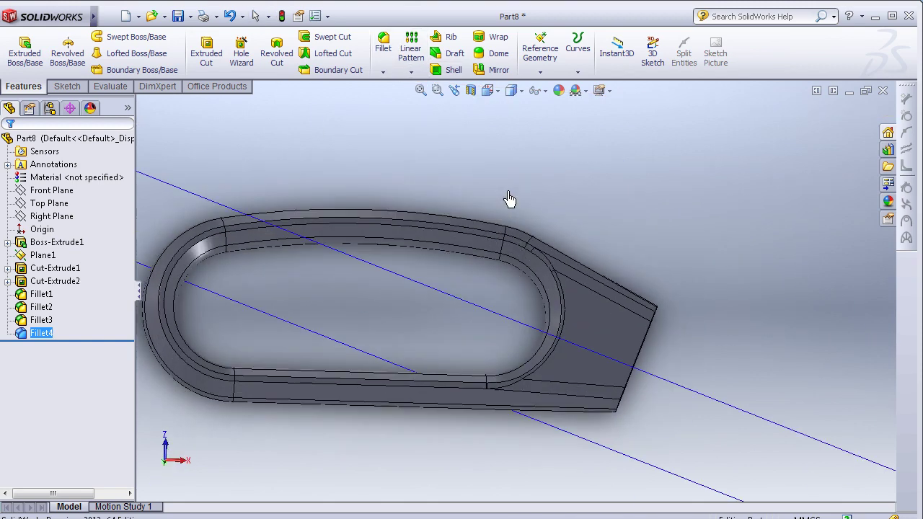
mouse_move(509, 200)
middle_mouse_down()
mouse_move(524, 177)
mouse_move(503, 288)
middle_mouse_up()
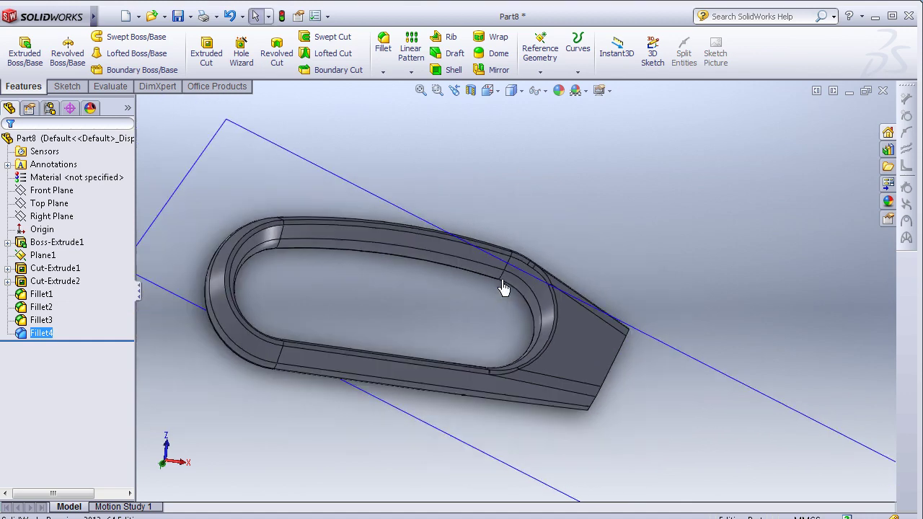
scroll(460, 388, "up", 2)
middle_click_drag(460, 387, 439, 295)
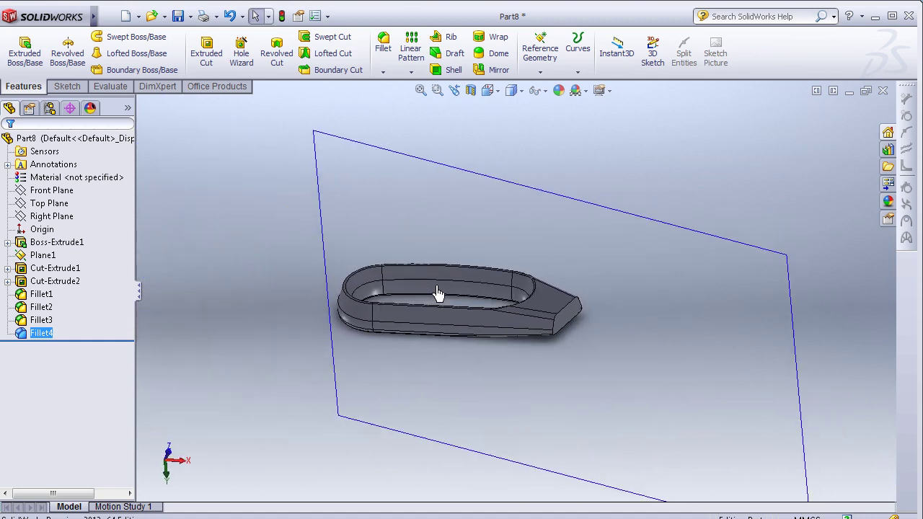
Hide Plane1 and view the handle from a steep top angle
left_click(550, 206)
left_click(618, 151)
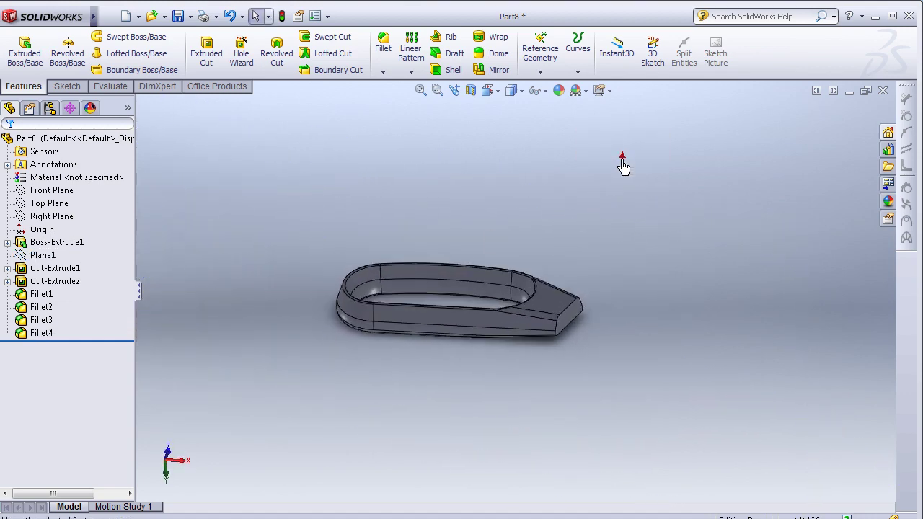
middle_click_drag(646, 281, 643, 295)
scroll(645, 296, "down", 3)
middle_click_drag(472, 346, 478, 397)
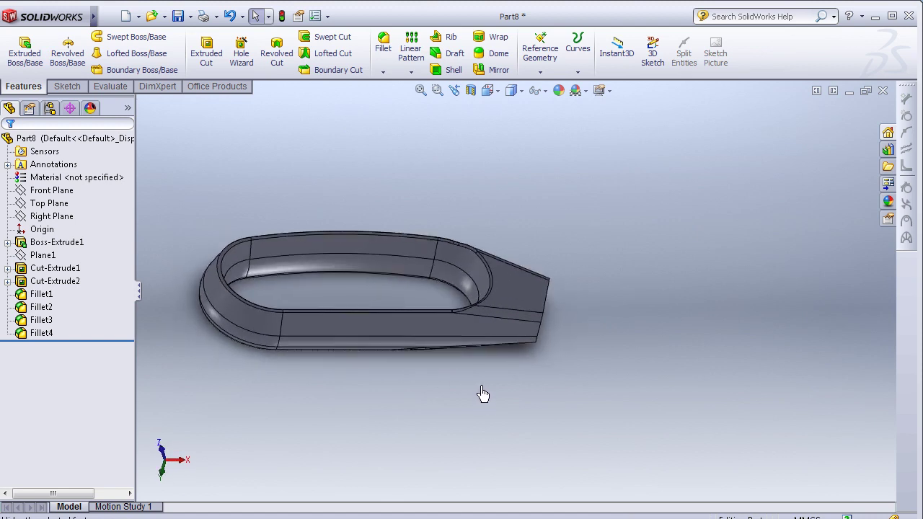
middle_click_drag(483, 410, 465, 191)
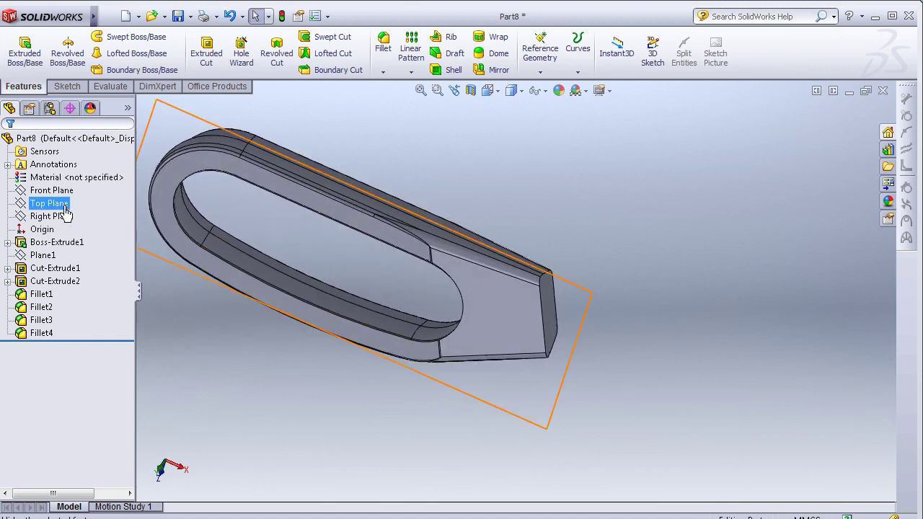
Preview where the Top Plane and Right Plane lie from the feature tree
left_click(60, 181)
left_click(60, 205)
left_click(61, 218)
Create a reference plane offset 90 mm from the Right Plane
key("Escape")
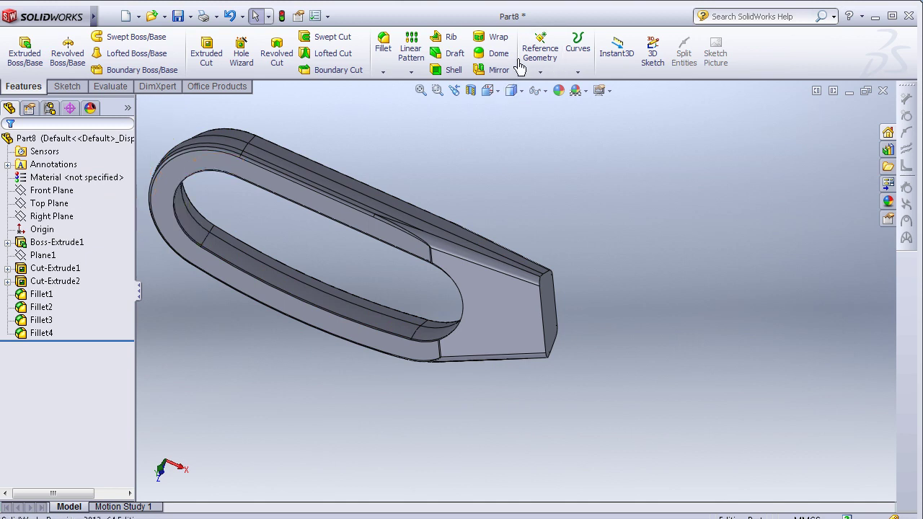
left_click(539, 72)
left_click(552, 90)
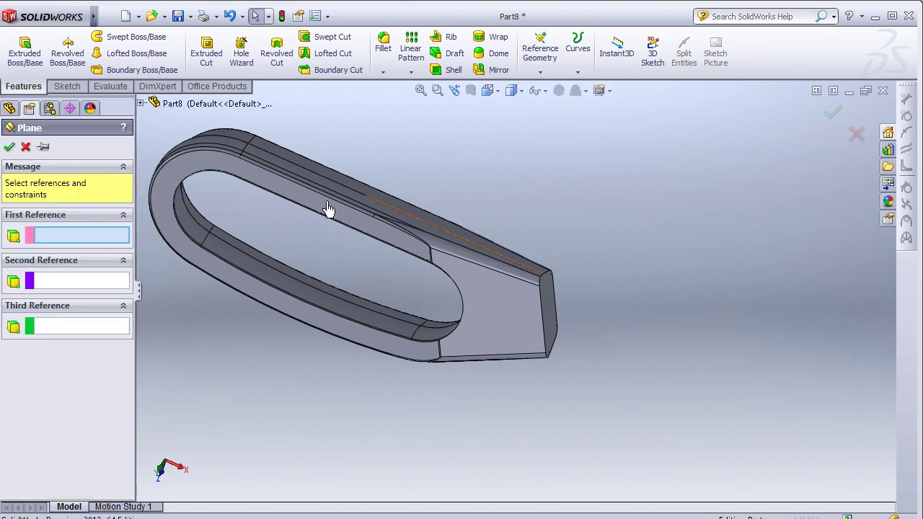
key("z")
left_click(143, 106)
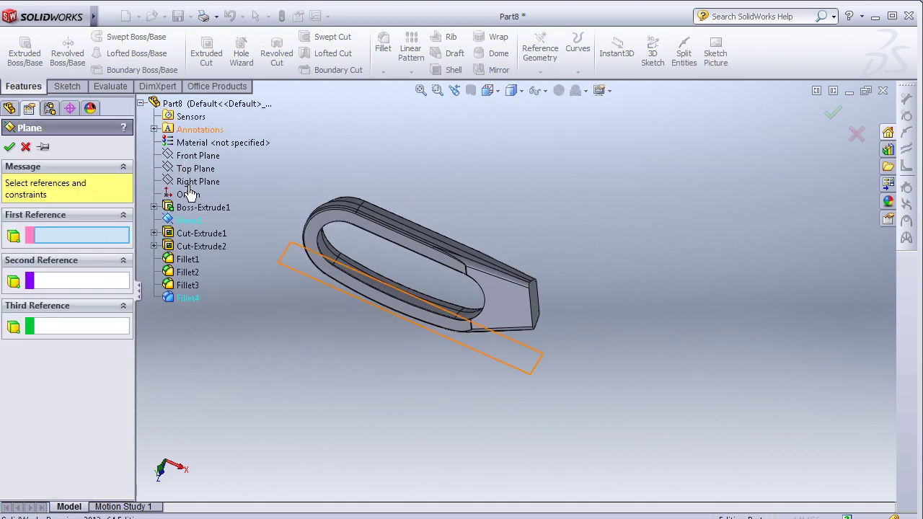
left_click(193, 182)
mouse_move(356, 334)
middle_mouse_down()
mouse_move(315, 309)
mouse_move(481, 235)
mouse_move(582, 175)
mouse_move(578, 165)
middle_mouse_up()
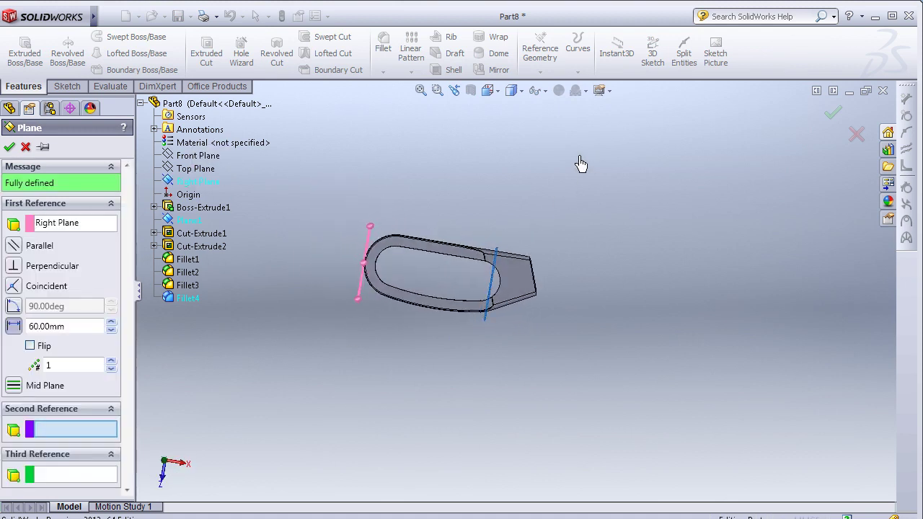
left_click(111, 323)
left_click(111, 323)
left_click(111, 323)
scroll(497, 303, "down", 2)
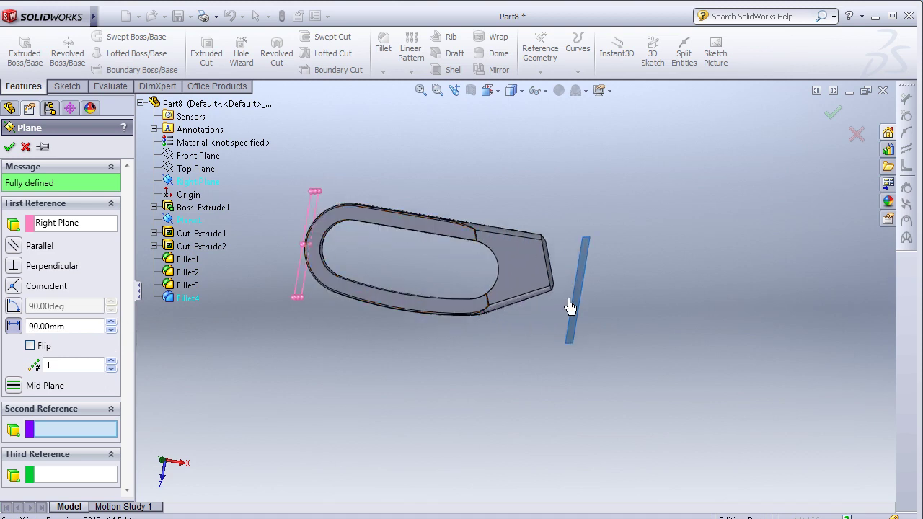
scroll(569, 306, "down", 1)
scroll(556, 295, "down", 1)
scroll(556, 255, "down", 1)
scroll(572, 247, "down", 1)
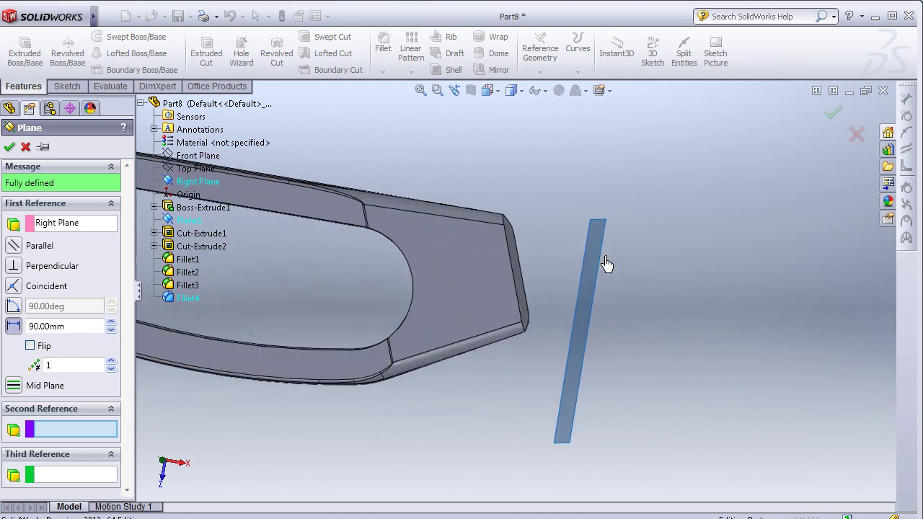
left_click(830, 121)
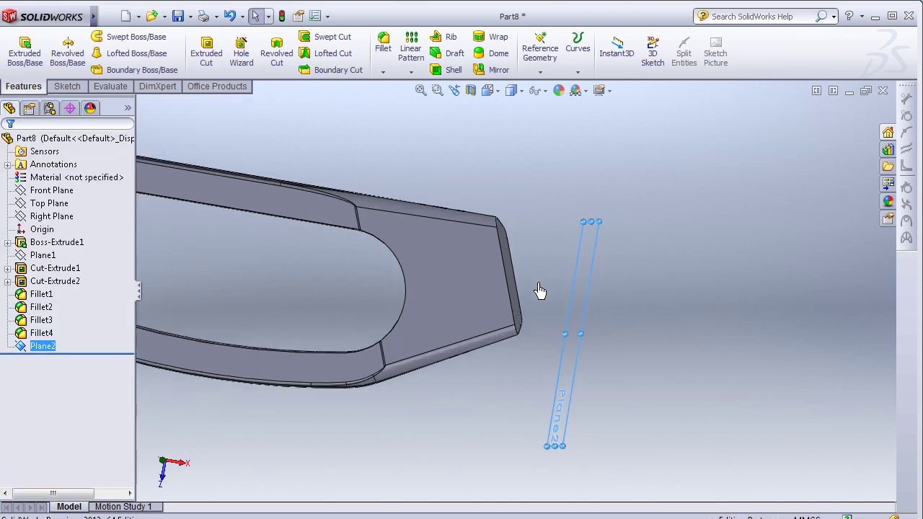
Reopen Plane2's definition, try the end-face corner as reference, then cancel the change
right_click(25, 354)
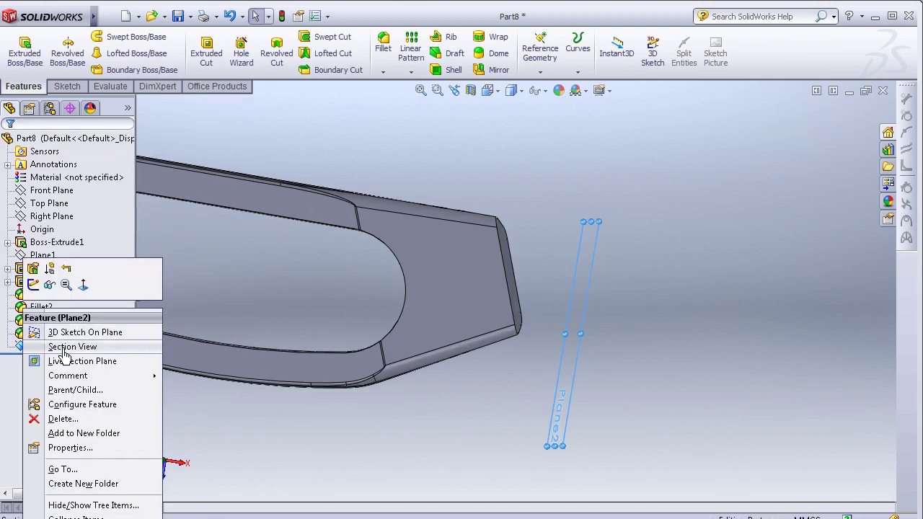
left_click(527, 440)
scroll(544, 363, "up", 1)
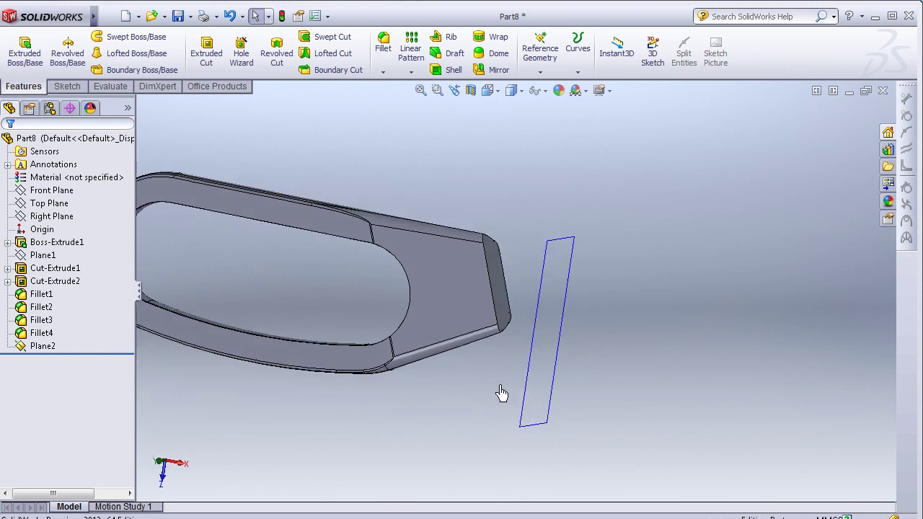
left_click(36, 347)
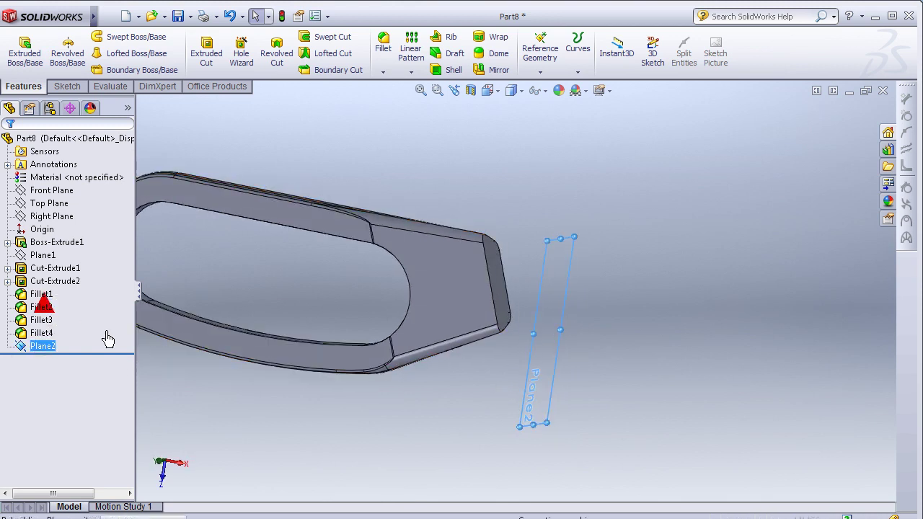
left_click(44, 307)
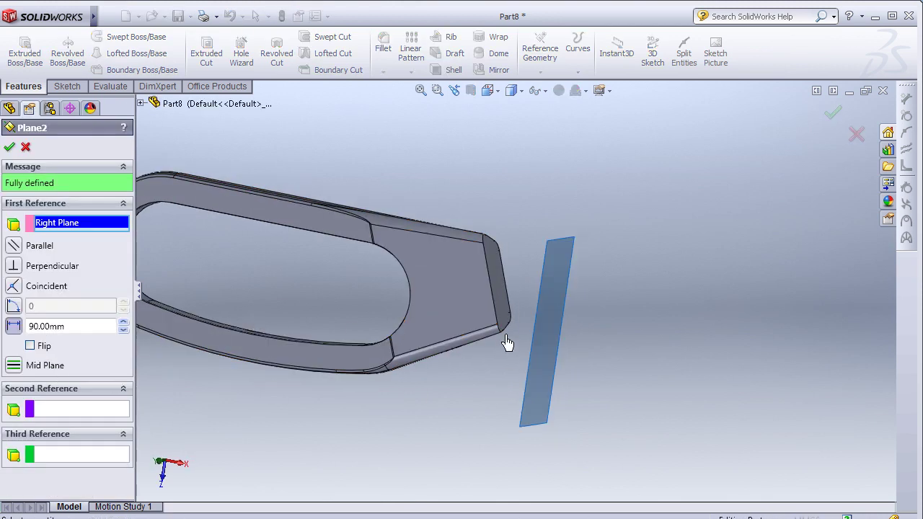
scroll(503, 337, "down", 1)
scroll(500, 333, "down", 2)
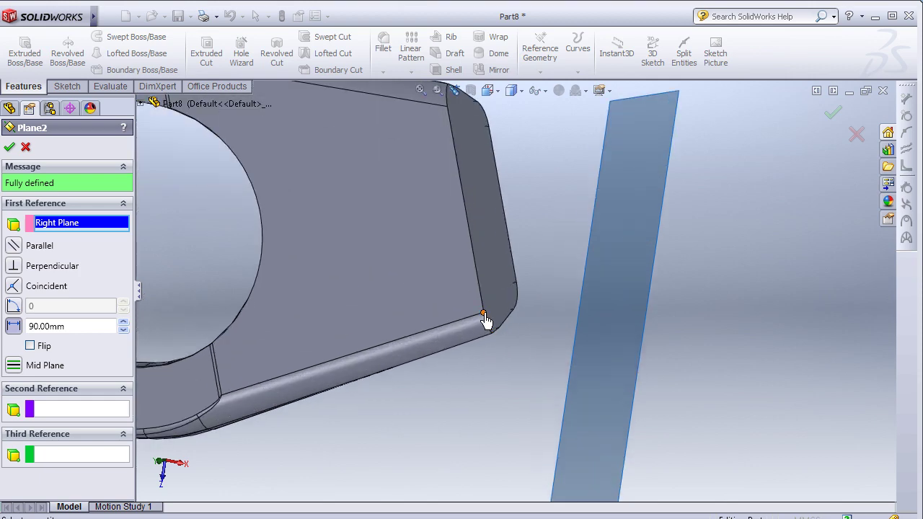
left_click(484, 315)
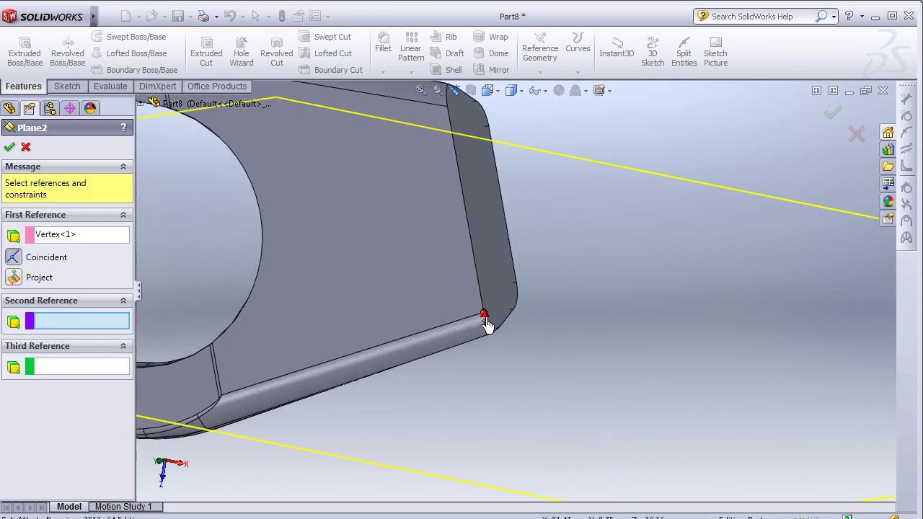
left_click(850, 137)
scroll(442, 371, "up", 2)
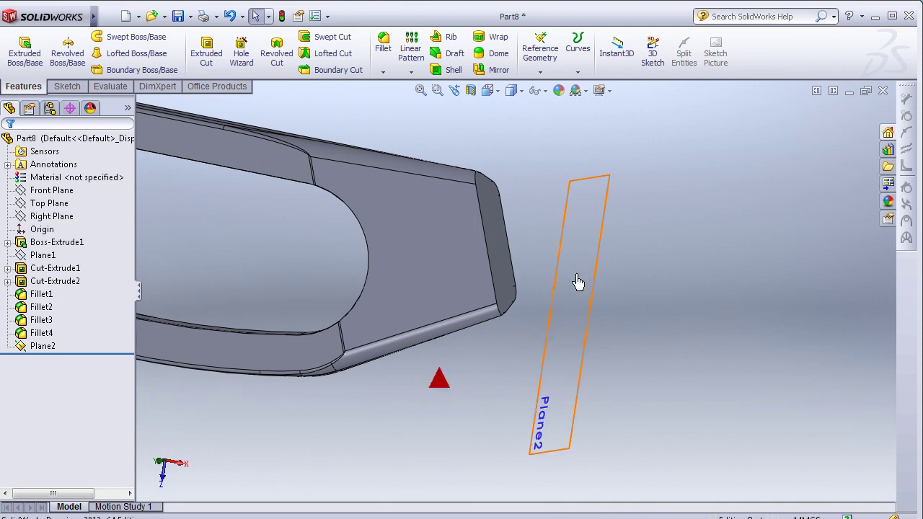
Start a sketch on Plane2 and view it Normal To
left_click(609, 176)
left_click(645, 129)
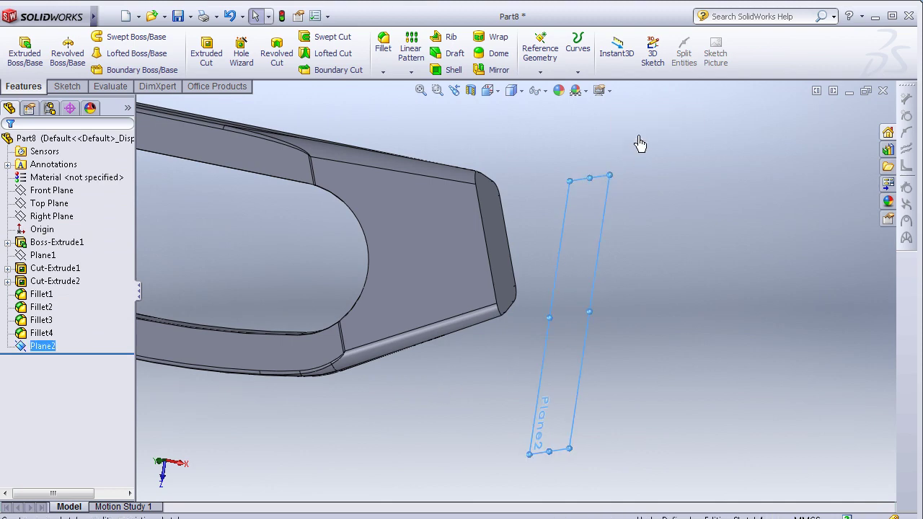
key("space")
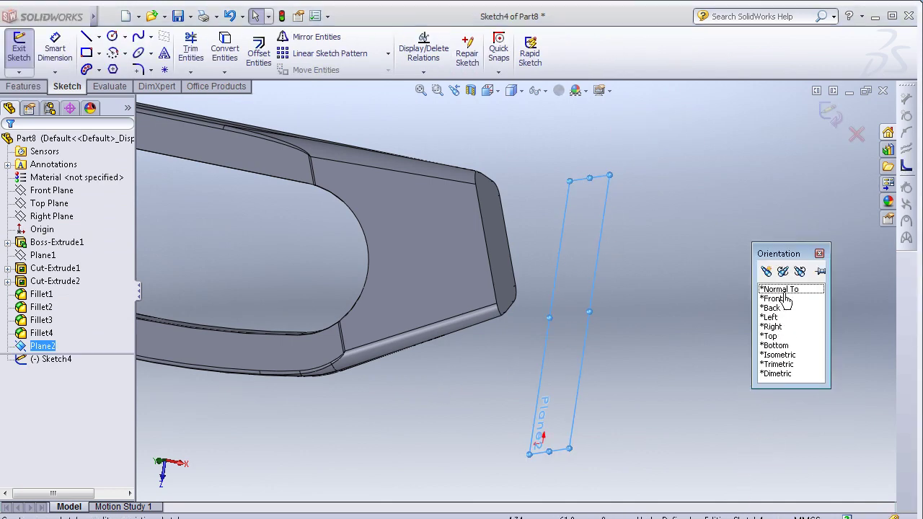
left_click(783, 290)
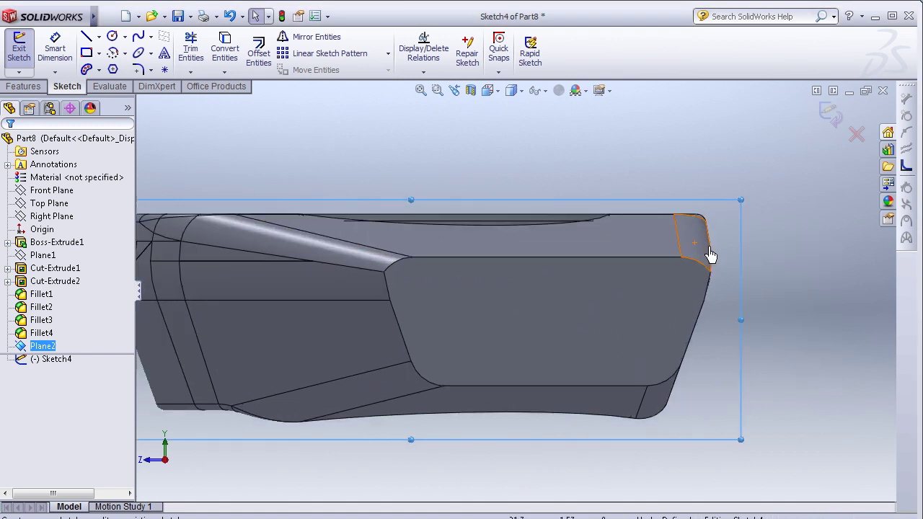
Draw a corner rectangle across the tapered end face
left_click(87, 54)
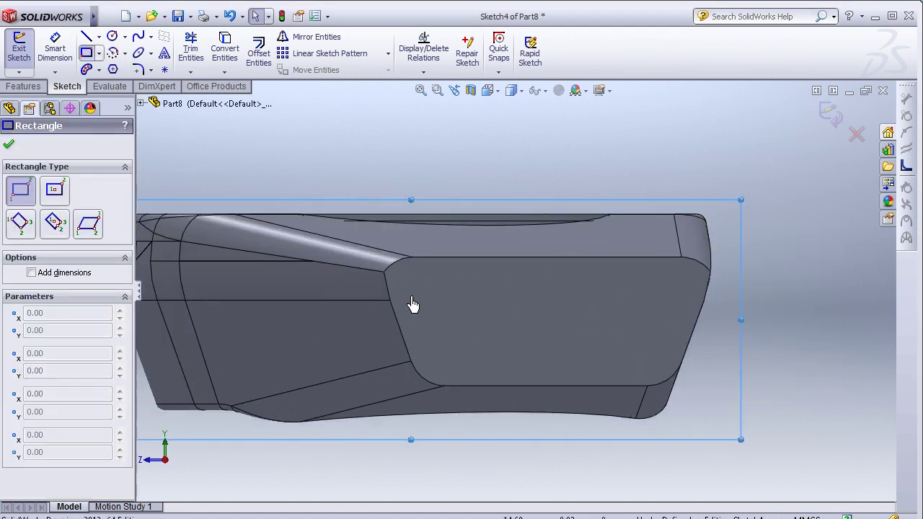
left_click(436, 298)
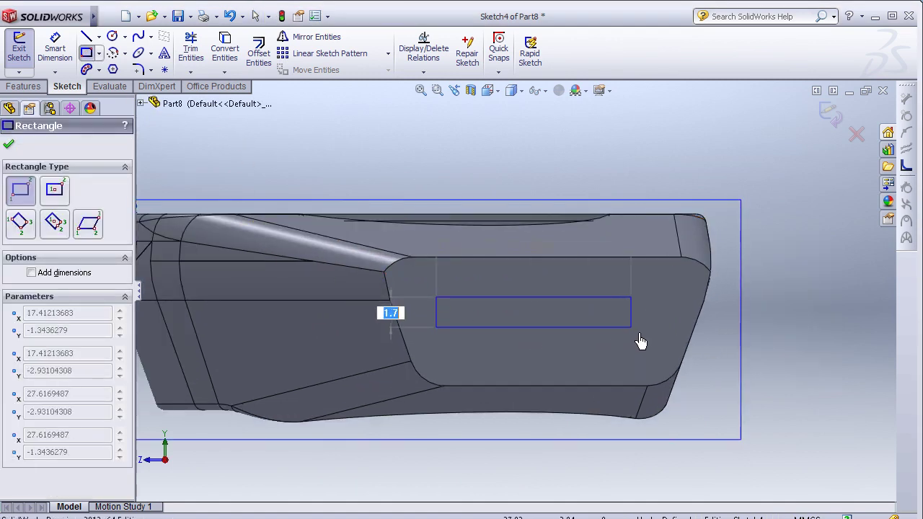
left_click(645, 338)
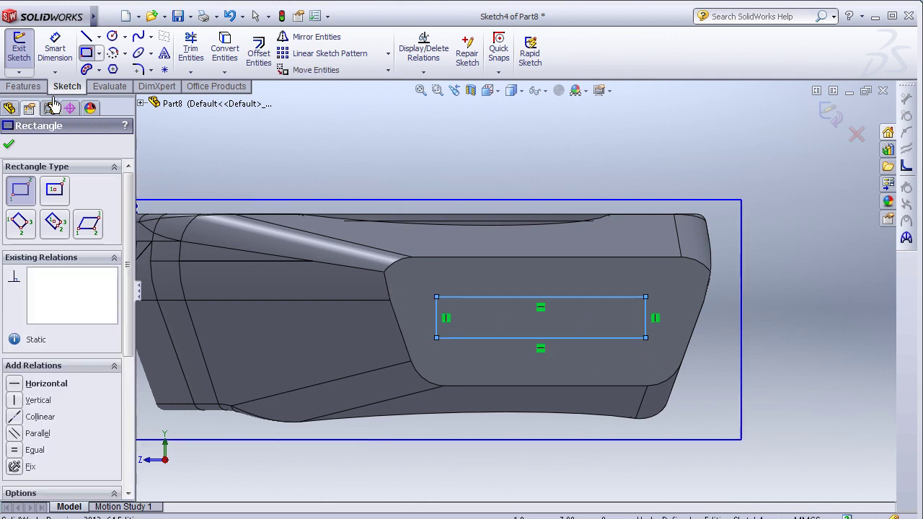
Dimension the rectangle's top edge to 12.6 mm wide
left_click(54, 49)
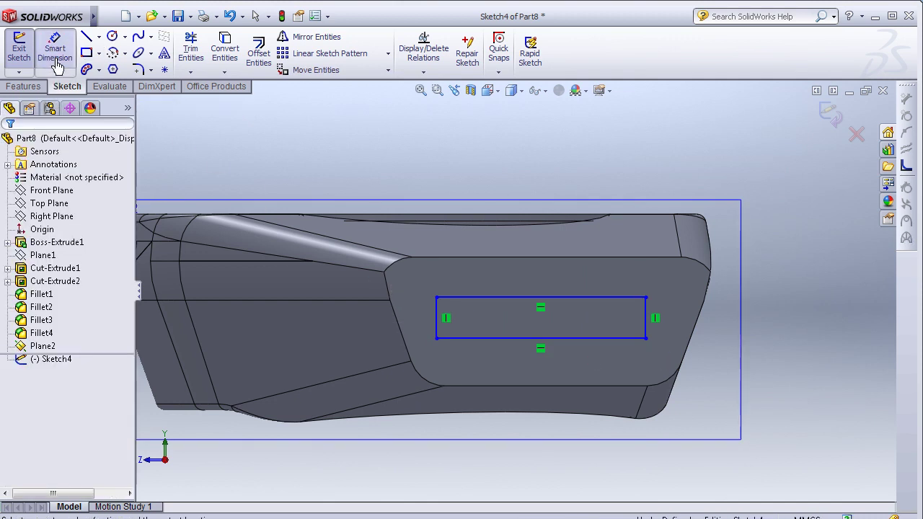
left_click(508, 307)
left_click(520, 181)
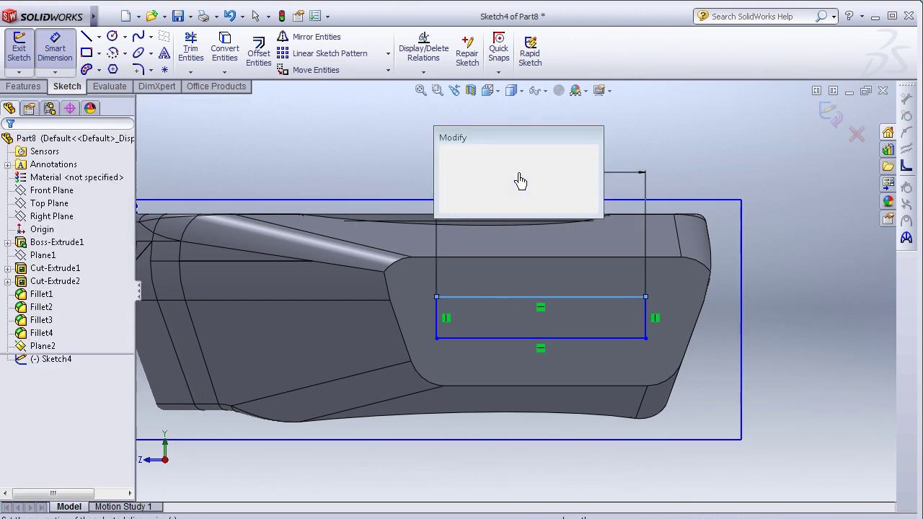
type("1")
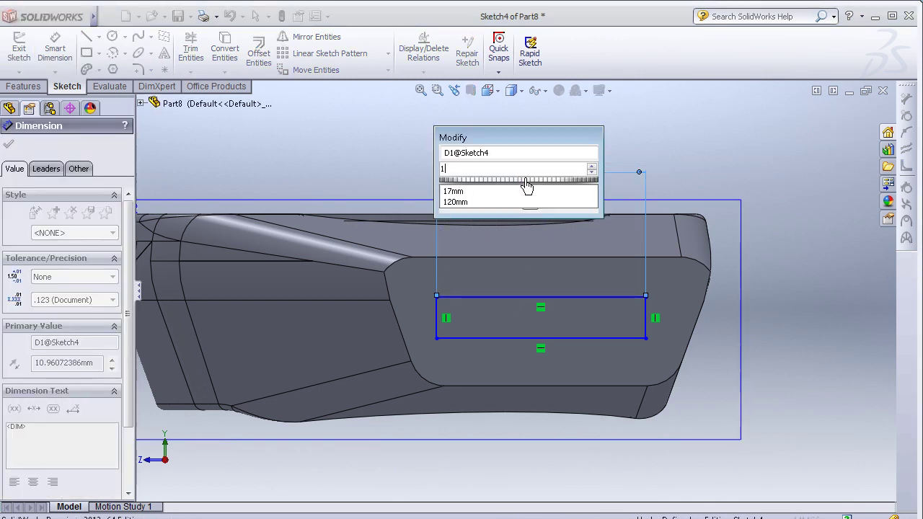
type("2,")
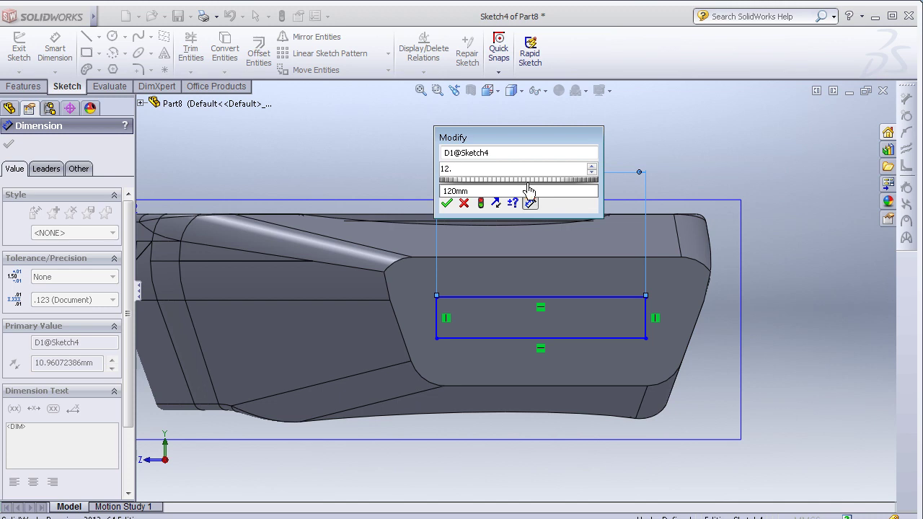
type("6")
left_click(447, 203)
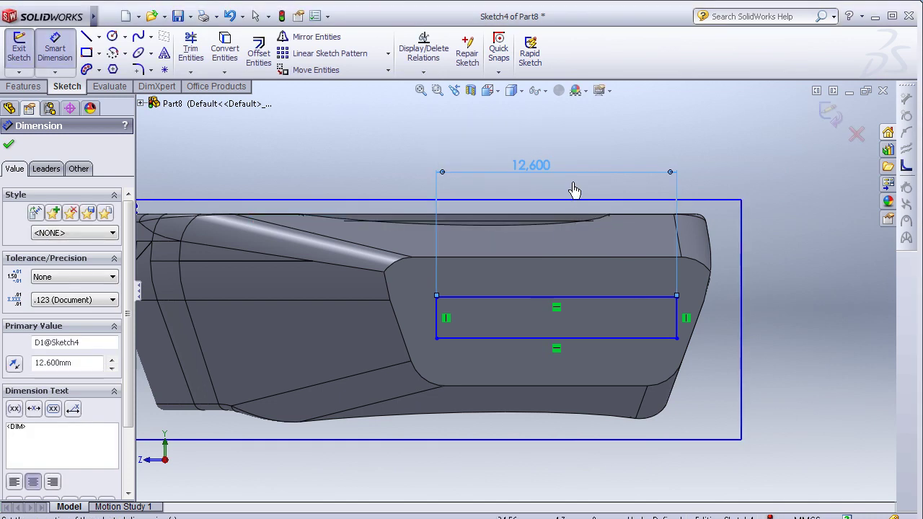
key("Escape")
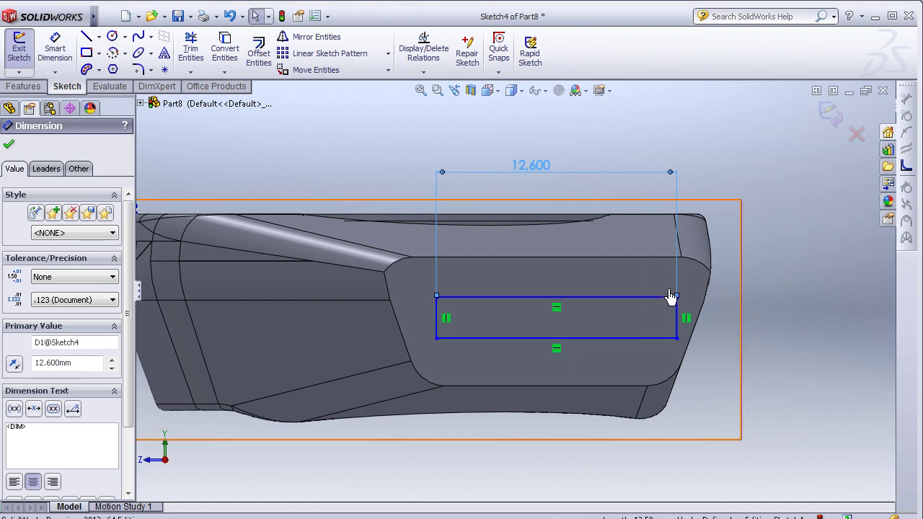
Dimension the rectangle's right edge to 1.51 mm tall
left_click(687, 317)
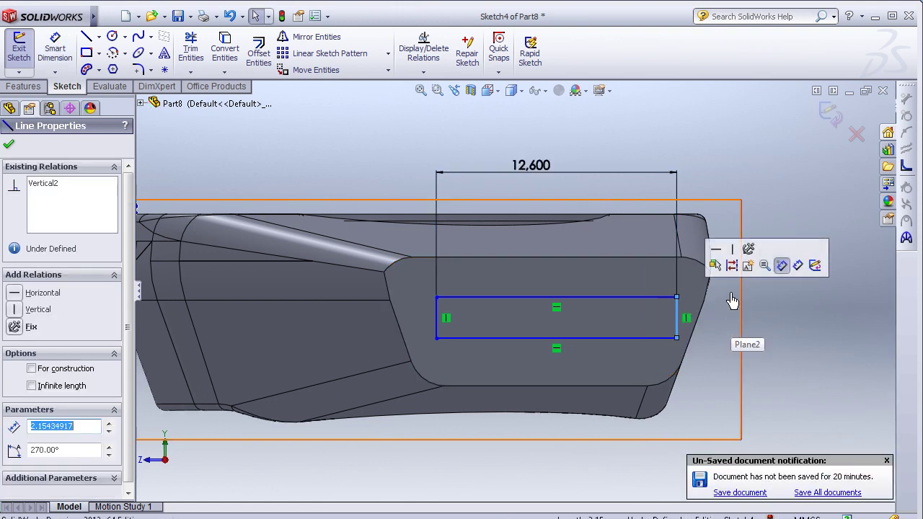
key("Escape")
left_click(55, 56)
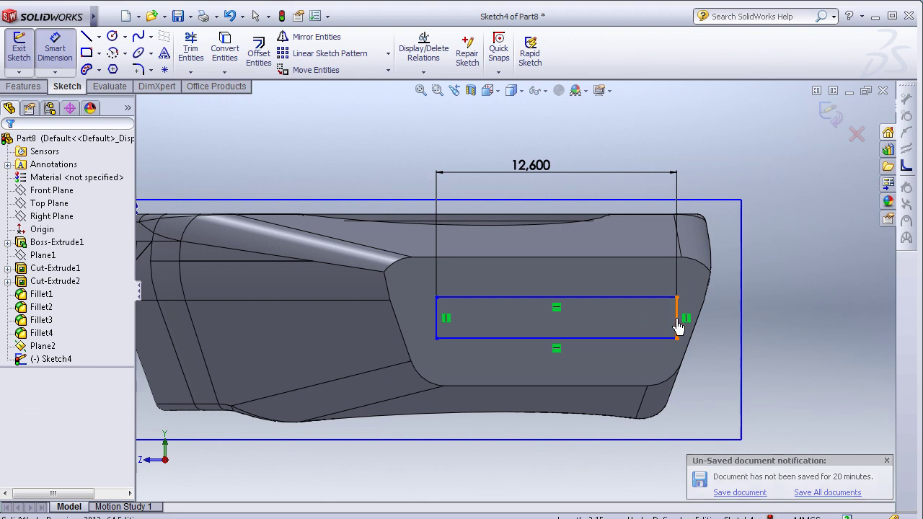
left_click(677, 317)
left_click(777, 343)
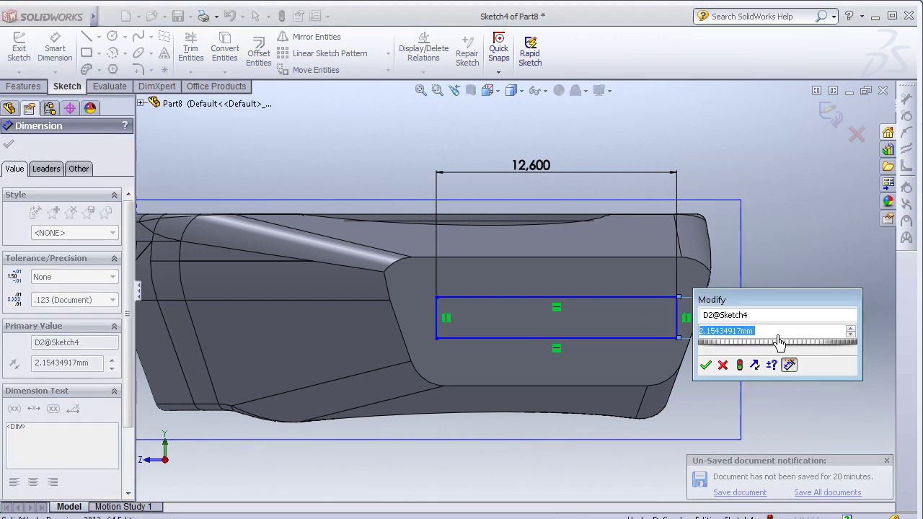
type("1")
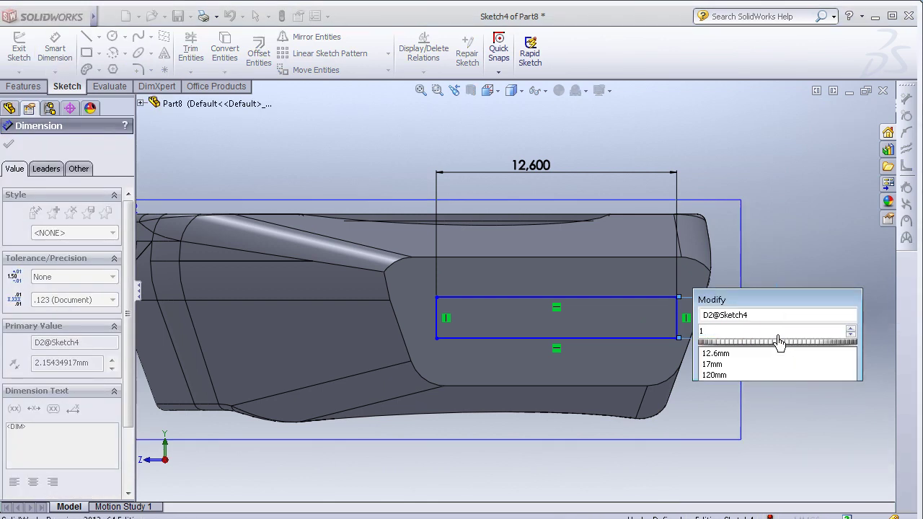
type(".51")
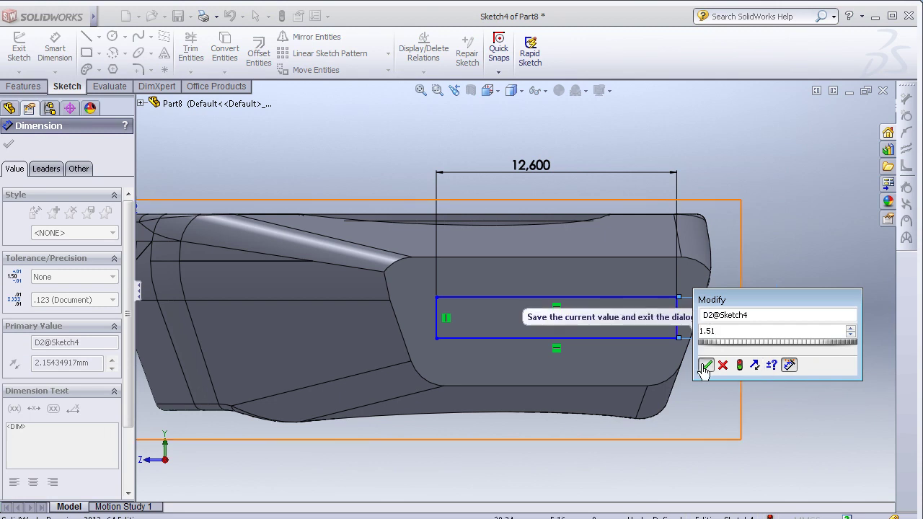
left_click(705, 366)
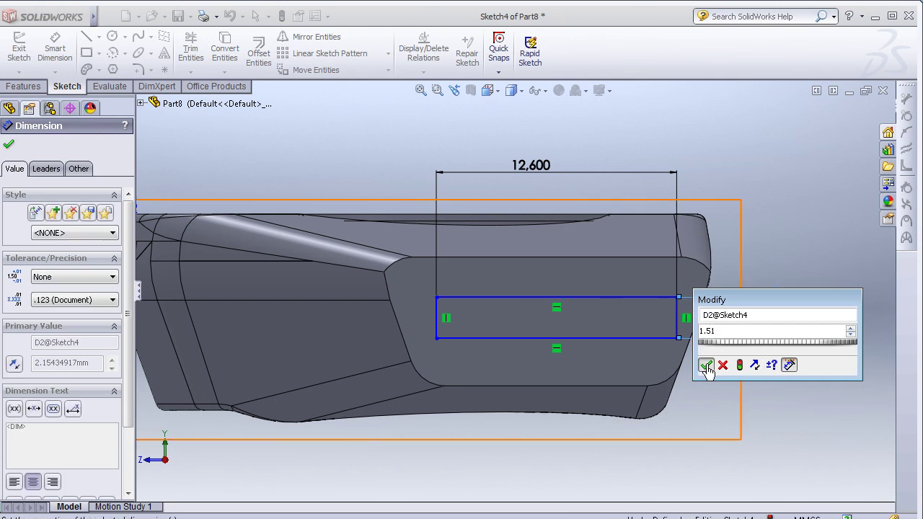
Dimension the slot's top edge 0.75 mm vertically from the reference point
left_click(610, 297)
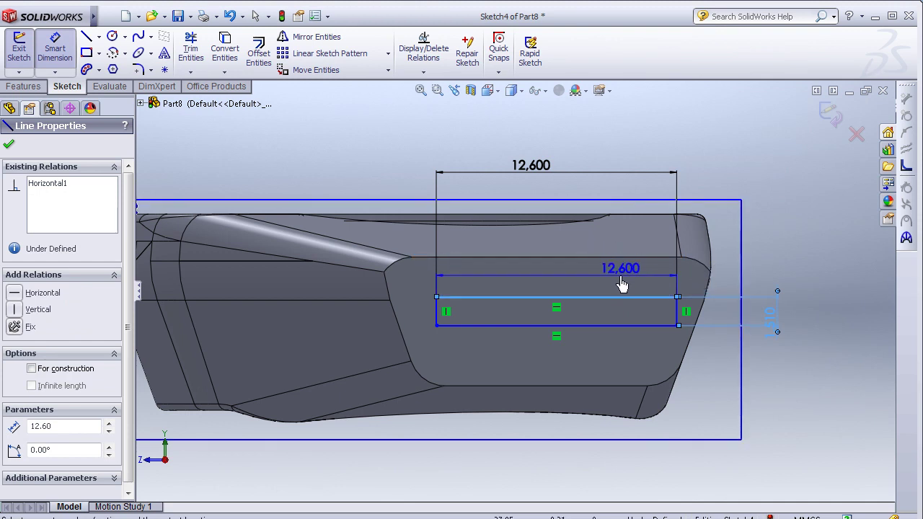
key("Escape")
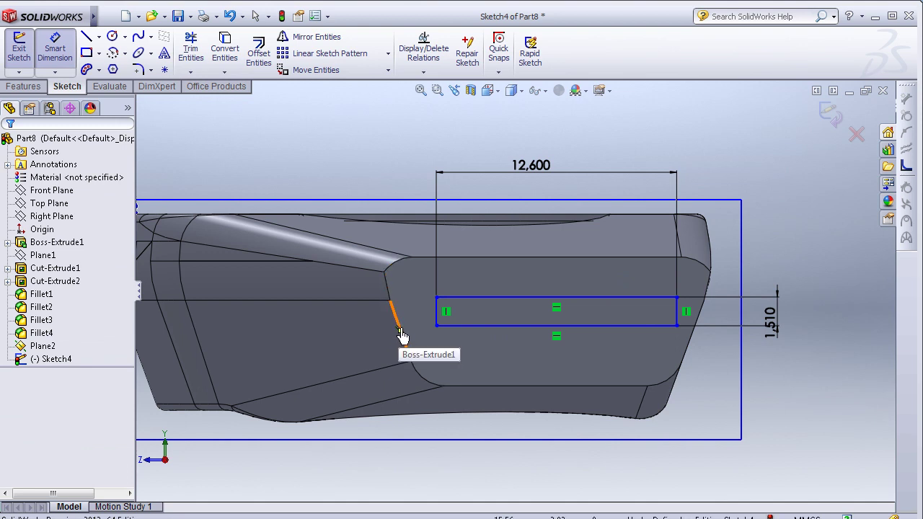
left_click(485, 299)
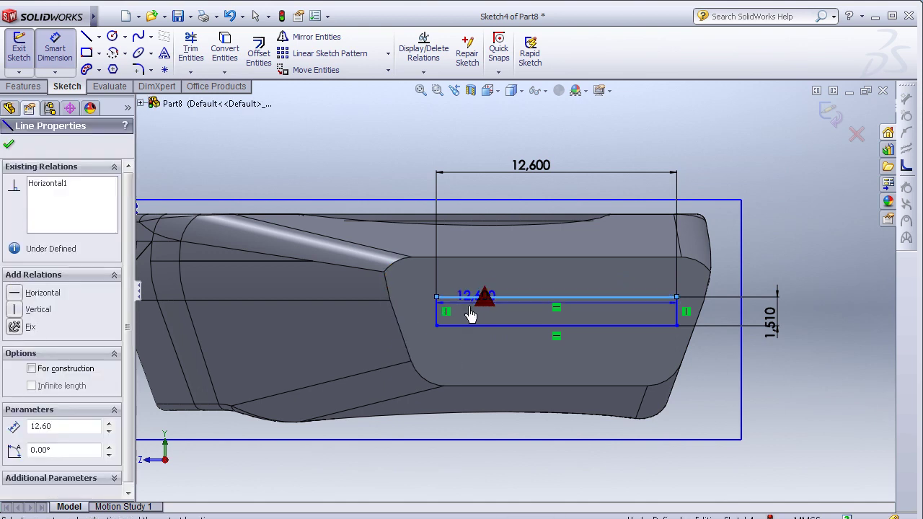
left_click(400, 334)
left_click(356, 341)
type("0.75")
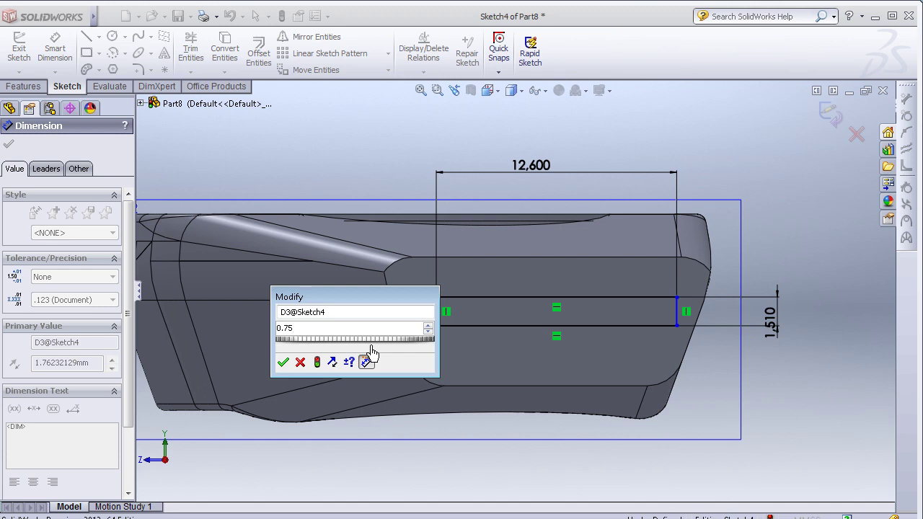
left_click(284, 365)
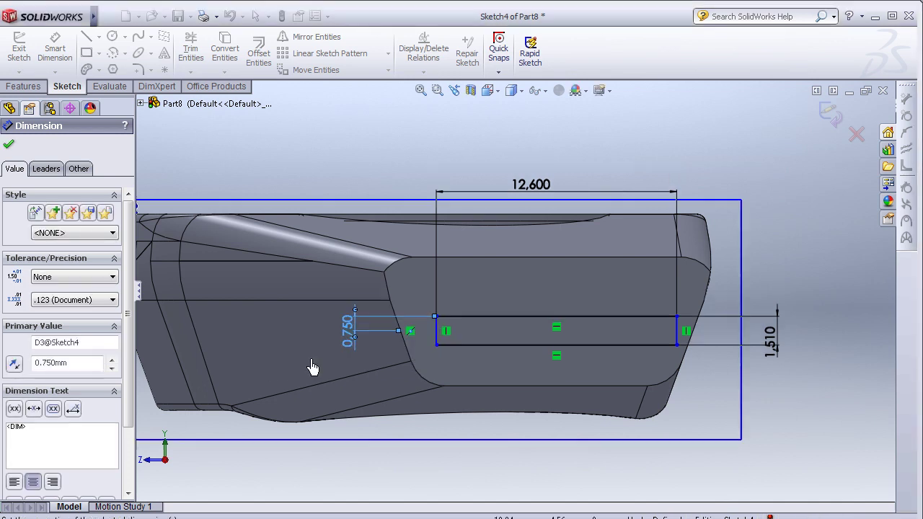
scroll(538, 360, "up", 1)
scroll(539, 360, "down", 1)
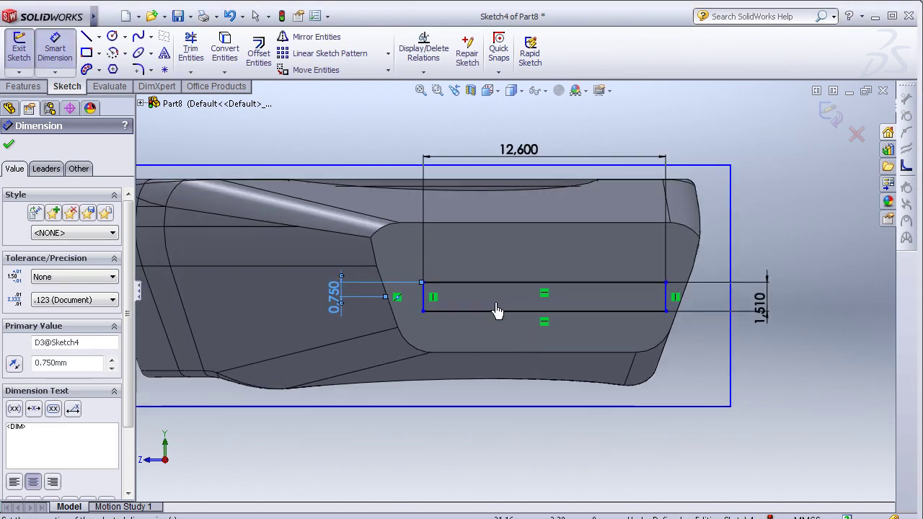
Start a horizontal dimension from the slot's left edge to the reference point
left_click(424, 303)
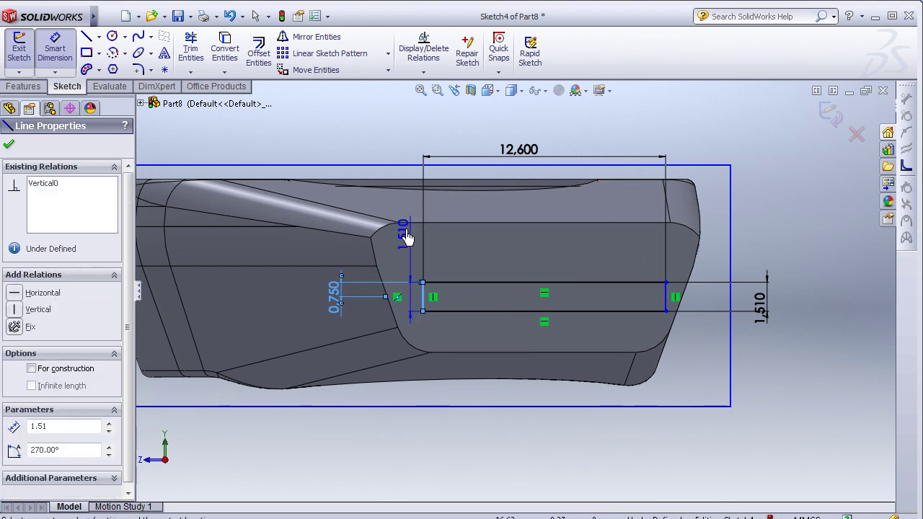
left_click(398, 222)
scroll(412, 222, "up", 1)
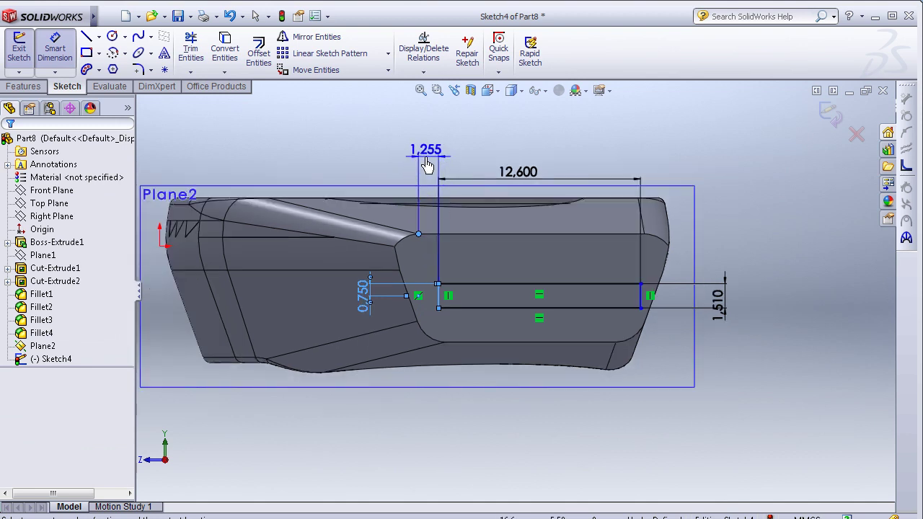
Set the horizontal offset to 0.75 mm and the vertical offset to 1.25 mm
left_click(426, 162)
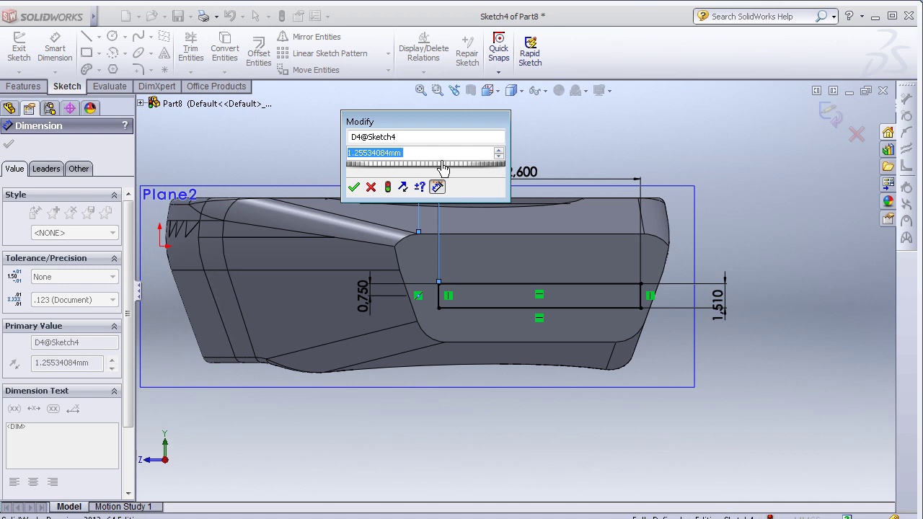
type("0.7")
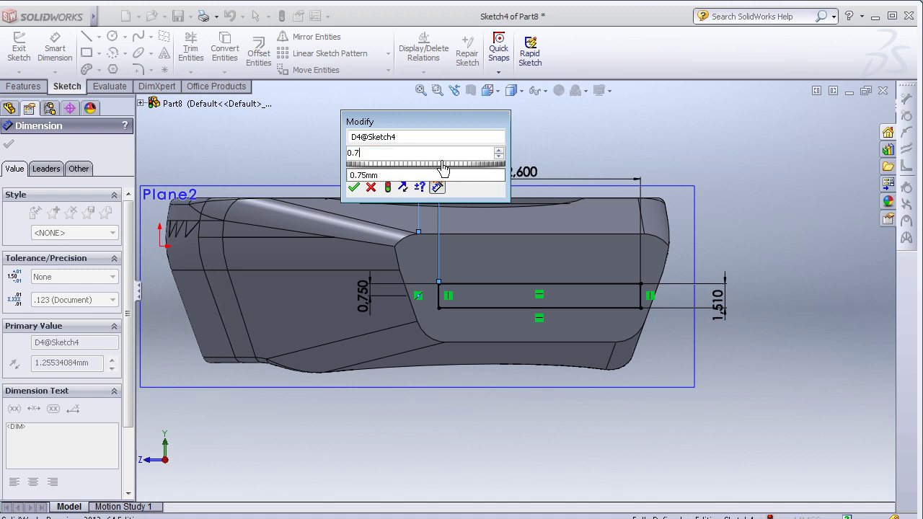
type("5")
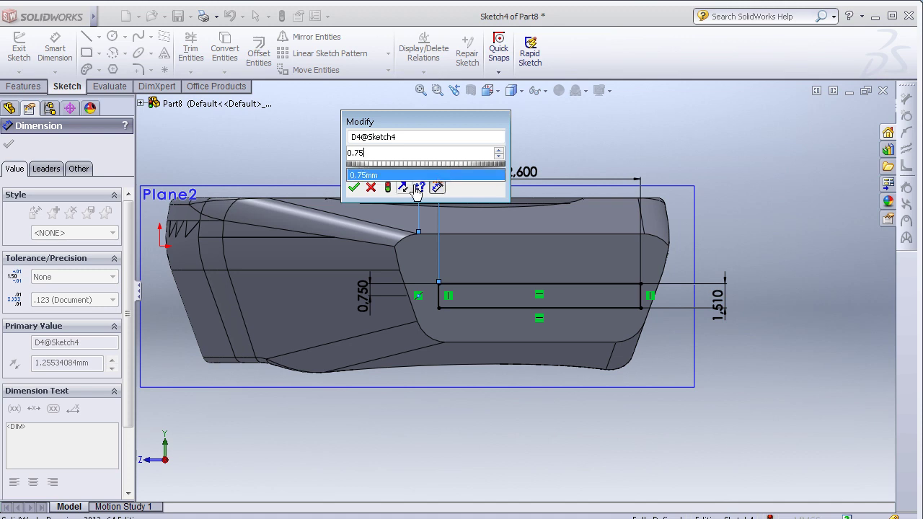
left_click(354, 188)
type("1.")
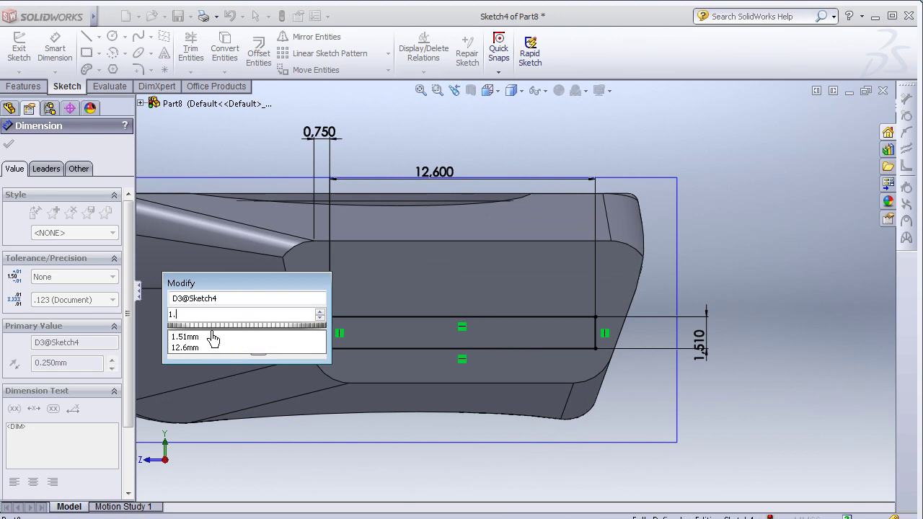
type("25")
left_click(177, 349)
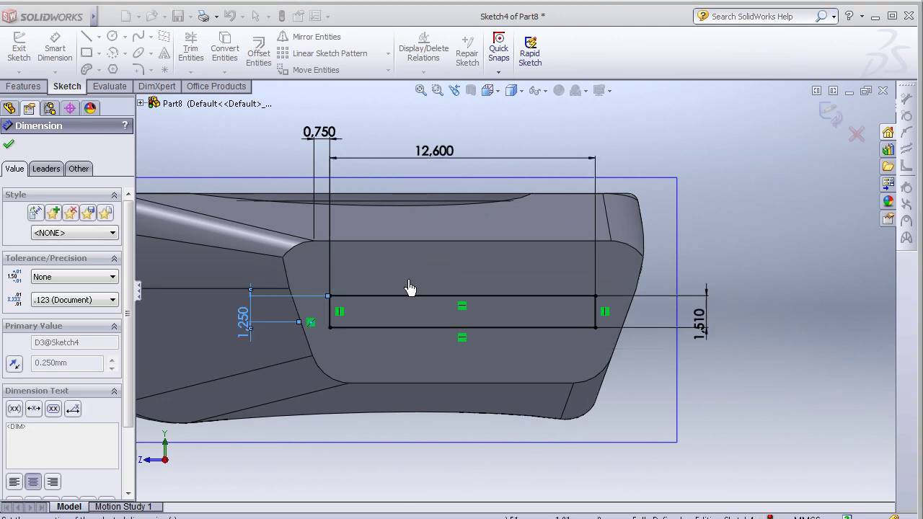
scroll(513, 214, "down", 2)
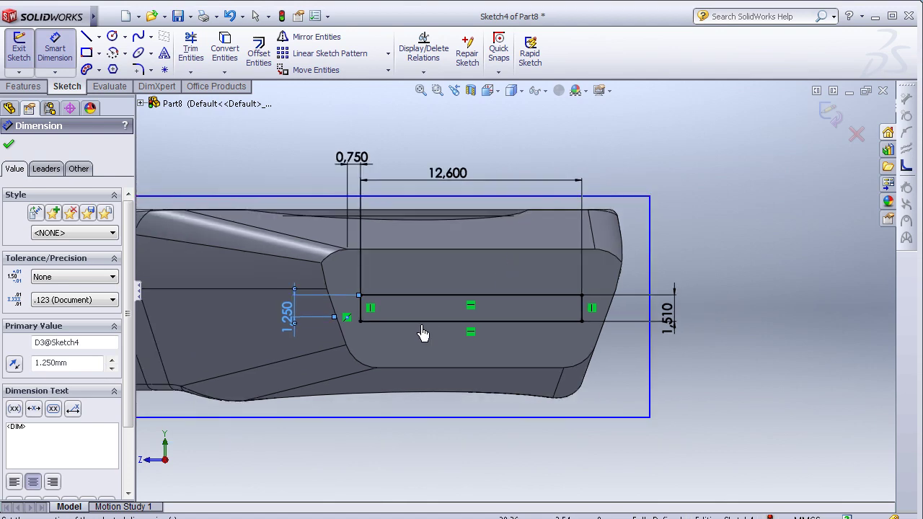
mouse_move(423, 325)
middle_mouse_down()
mouse_move(305, 202)
mouse_move(314, 193)
mouse_move(323, 210)
middle_mouse_up()
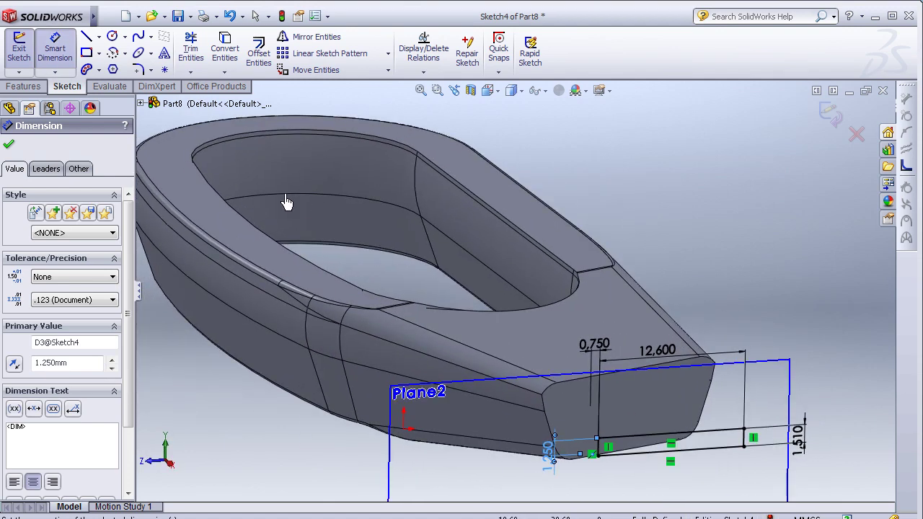
Extruded-cut the slot sketch Blind 22.5 mm deep into the handle's end
left_click(21, 87)
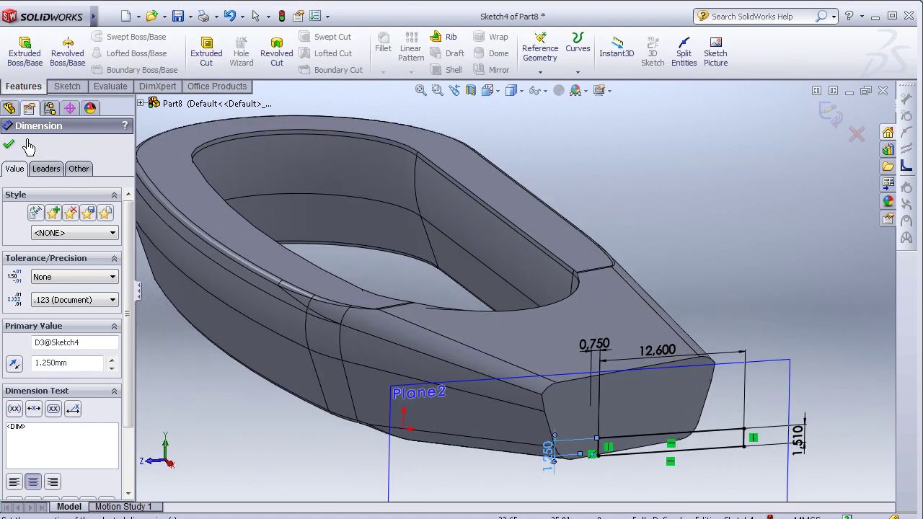
left_click(209, 73)
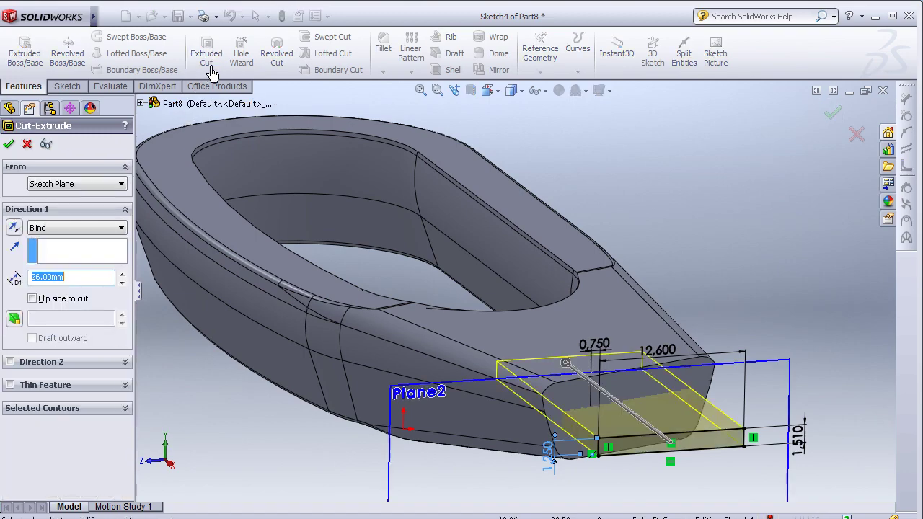
mouse_move(478, 191)
middle_mouse_down()
mouse_move(457, 206)
mouse_move(440, 247)
mouse_move(437, 313)
mouse_move(488, 315)
mouse_move(498, 368)
mouse_move(289, 318)
middle_mouse_up()
scroll(440, 315, "up", 3)
scroll(450, 315, "up", 2)
scroll(499, 354, "down", 3)
double_click(47, 277)
type("22.5")
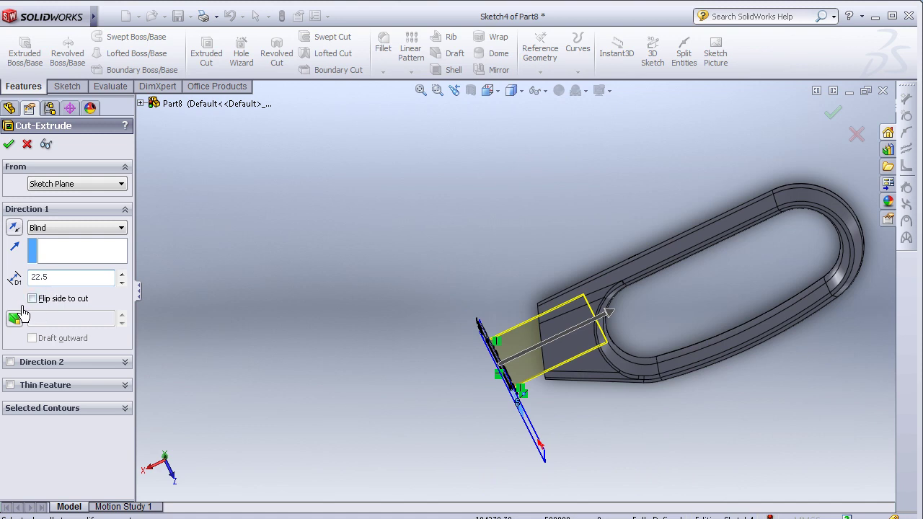
key("Return")
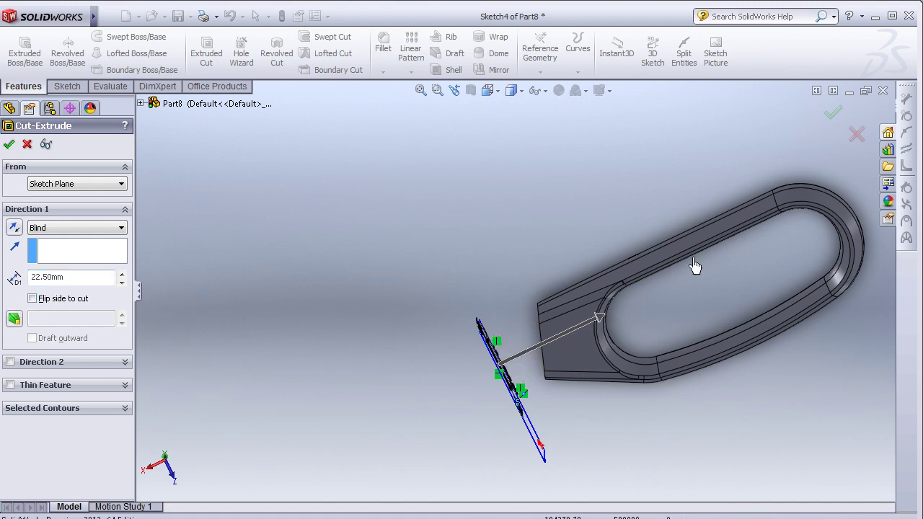
mouse_move(634, 271)
middle_mouse_down()
mouse_move(552, 257)
mouse_move(593, 210)
mouse_move(675, 325)
mouse_move(639, 301)
mouse_move(583, 289)
mouse_move(546, 267)
mouse_move(555, 274)
mouse_move(581, 165)
mouse_move(584, 282)
mouse_move(580, 251)
middle_mouse_up()
scroll(707, 286, "down", 1)
scroll(707, 317, "down", 1)
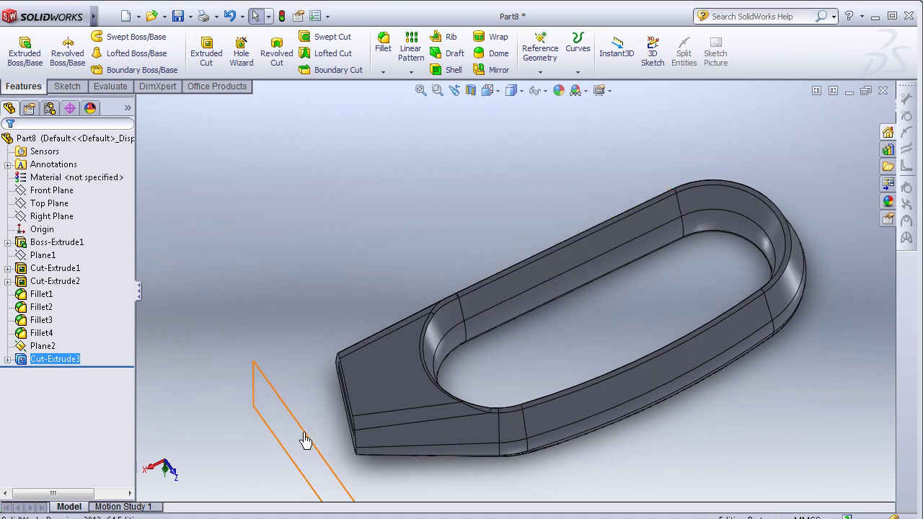
Hide Plane2 and orbit to inspect the cut end
left_click(329, 419)
left_click(375, 382)
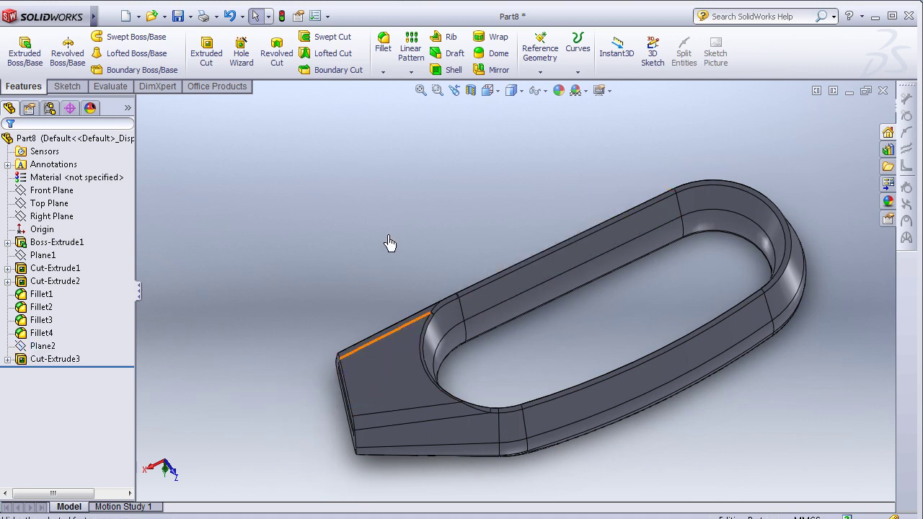
scroll(634, 339, "down", 1)
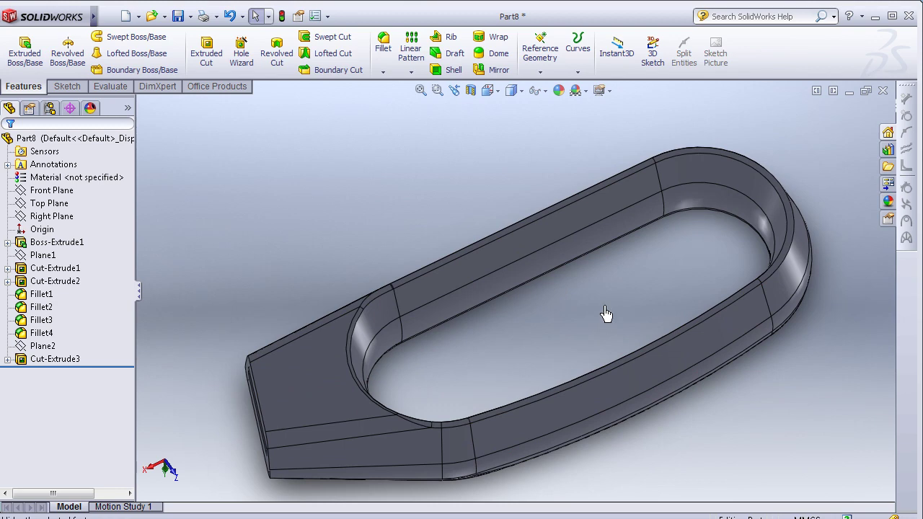
scroll(605, 313, "up", 3)
mouse_move(638, 359)
middle_mouse_down()
mouse_move(581, 324)
mouse_move(680, 226)
mouse_move(634, 282)
middle_mouse_up()
mouse_move(631, 235)
middle_mouse_down()
mouse_move(654, 202)
mouse_move(632, 212)
mouse_move(628, 226)
middle_mouse_up()
Change Boss-Extrude1's Direction 1 draft angle to 30° and accept the edit
left_click(54, 243)
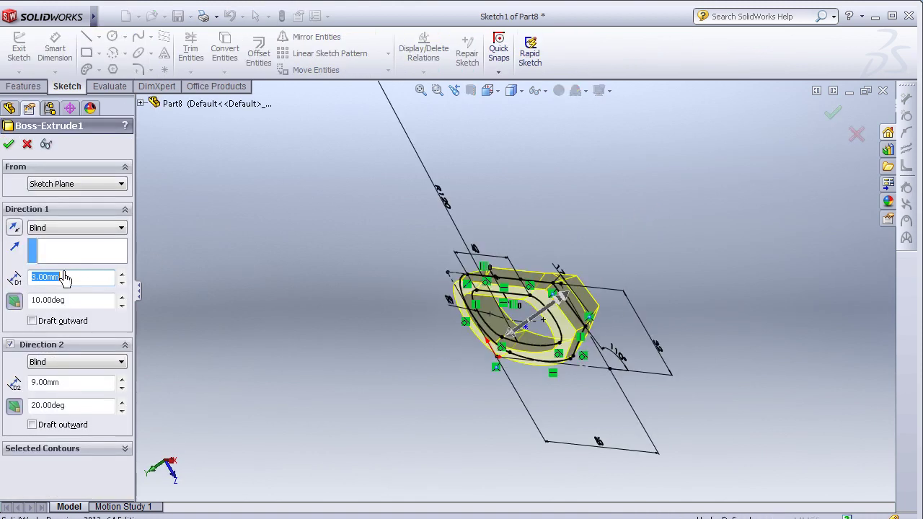
left_click(34, 303)
type("30")
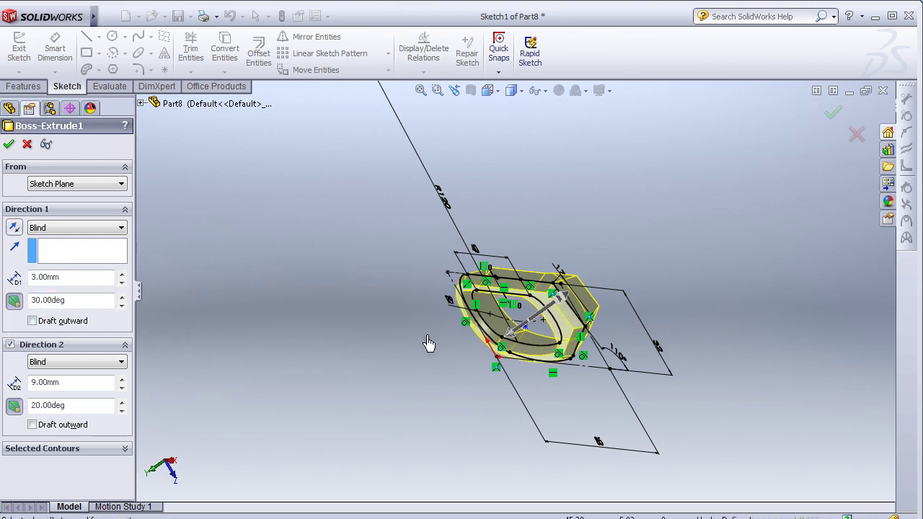
key("ctrl+8")
mouse_move(466, 281)
middle_mouse_down()
mouse_move(435, 310)
mouse_move(426, 358)
mouse_move(392, 365)
middle_mouse_up()
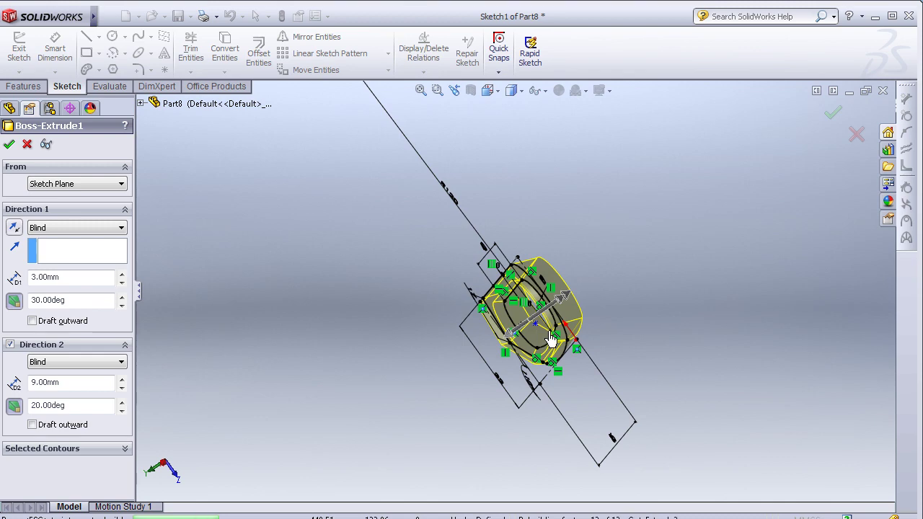
key("Return")
mouse_move(550, 339)
middle_mouse_down()
mouse_move(535, 272)
mouse_move(582, 252)
mouse_move(624, 274)
mouse_move(785, 196)
mouse_move(735, 247)
mouse_move(785, 185)
mouse_move(463, 359)
mouse_move(466, 461)
mouse_move(502, 354)
mouse_move(382, 412)
middle_mouse_up()
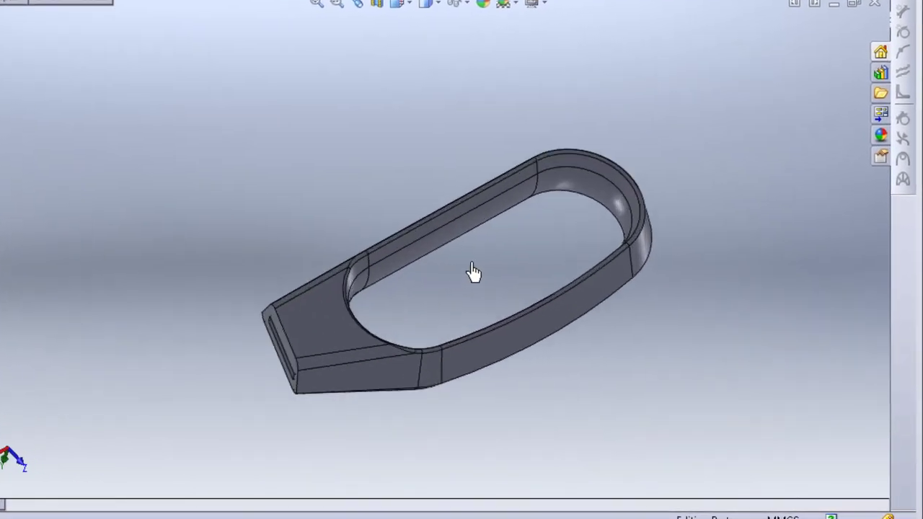
middle_click_drag(474, 272, 550, 233)
mouse_move(346, 261)
middle_mouse_down()
mouse_move(334, 206)
mouse_move(525, 232)
middle_mouse_up()
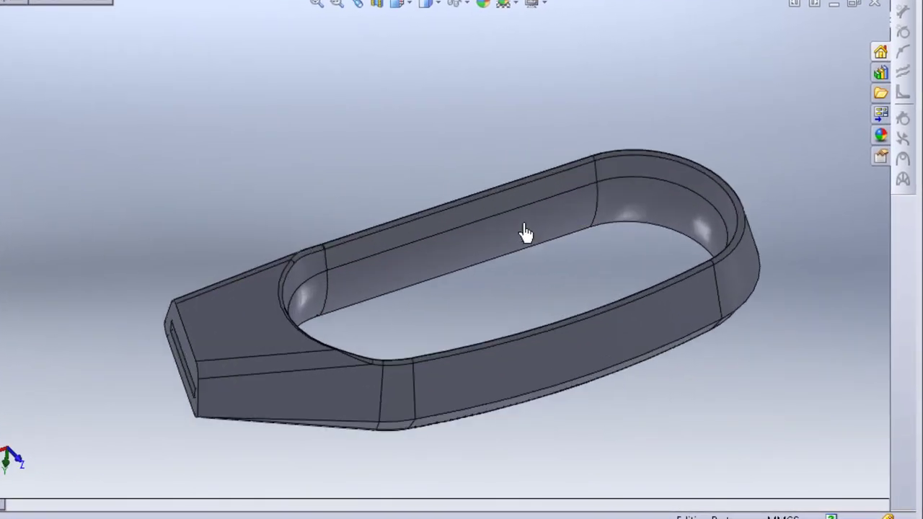
scroll(576, 212, "down", 2)
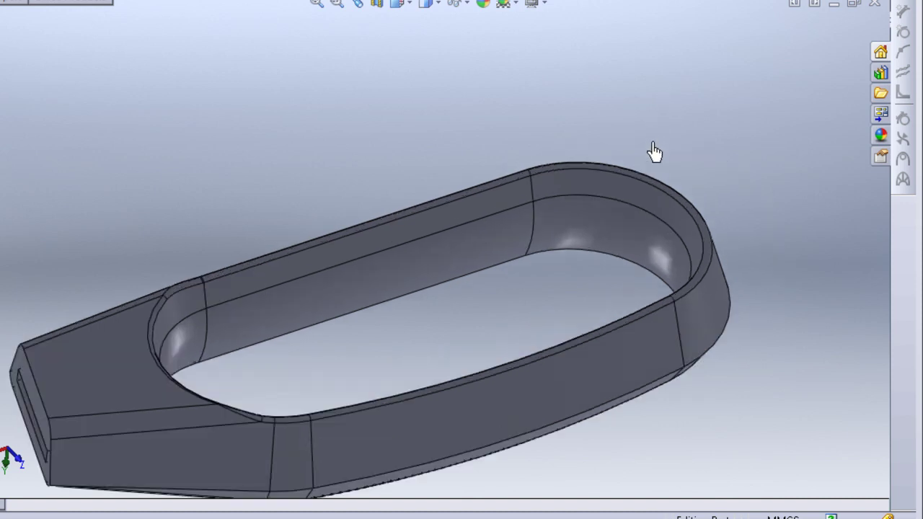
scroll(391, 432, "up", 2)
scroll(289, 335, "down", 2)
mouse_move(288, 335)
middle_mouse_down()
mouse_move(315, 336)
mouse_move(324, 371)
mouse_move(400, 268)
middle_mouse_up()
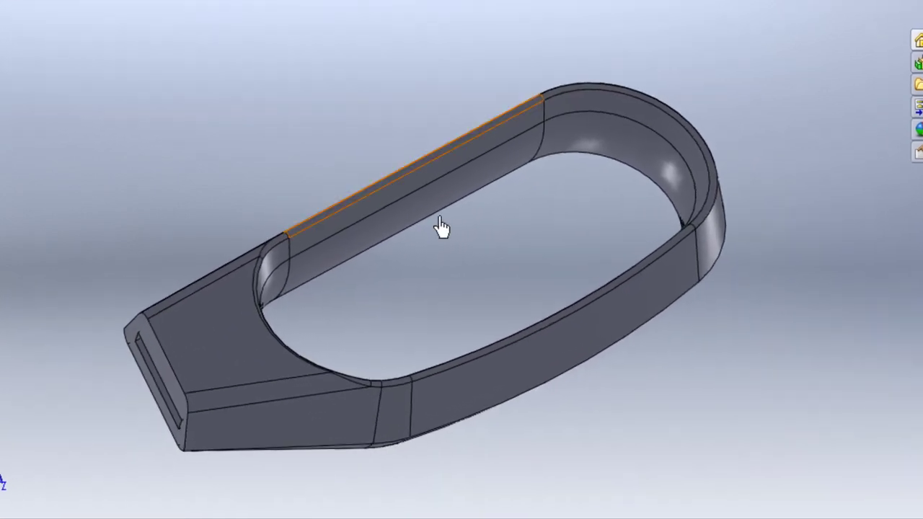